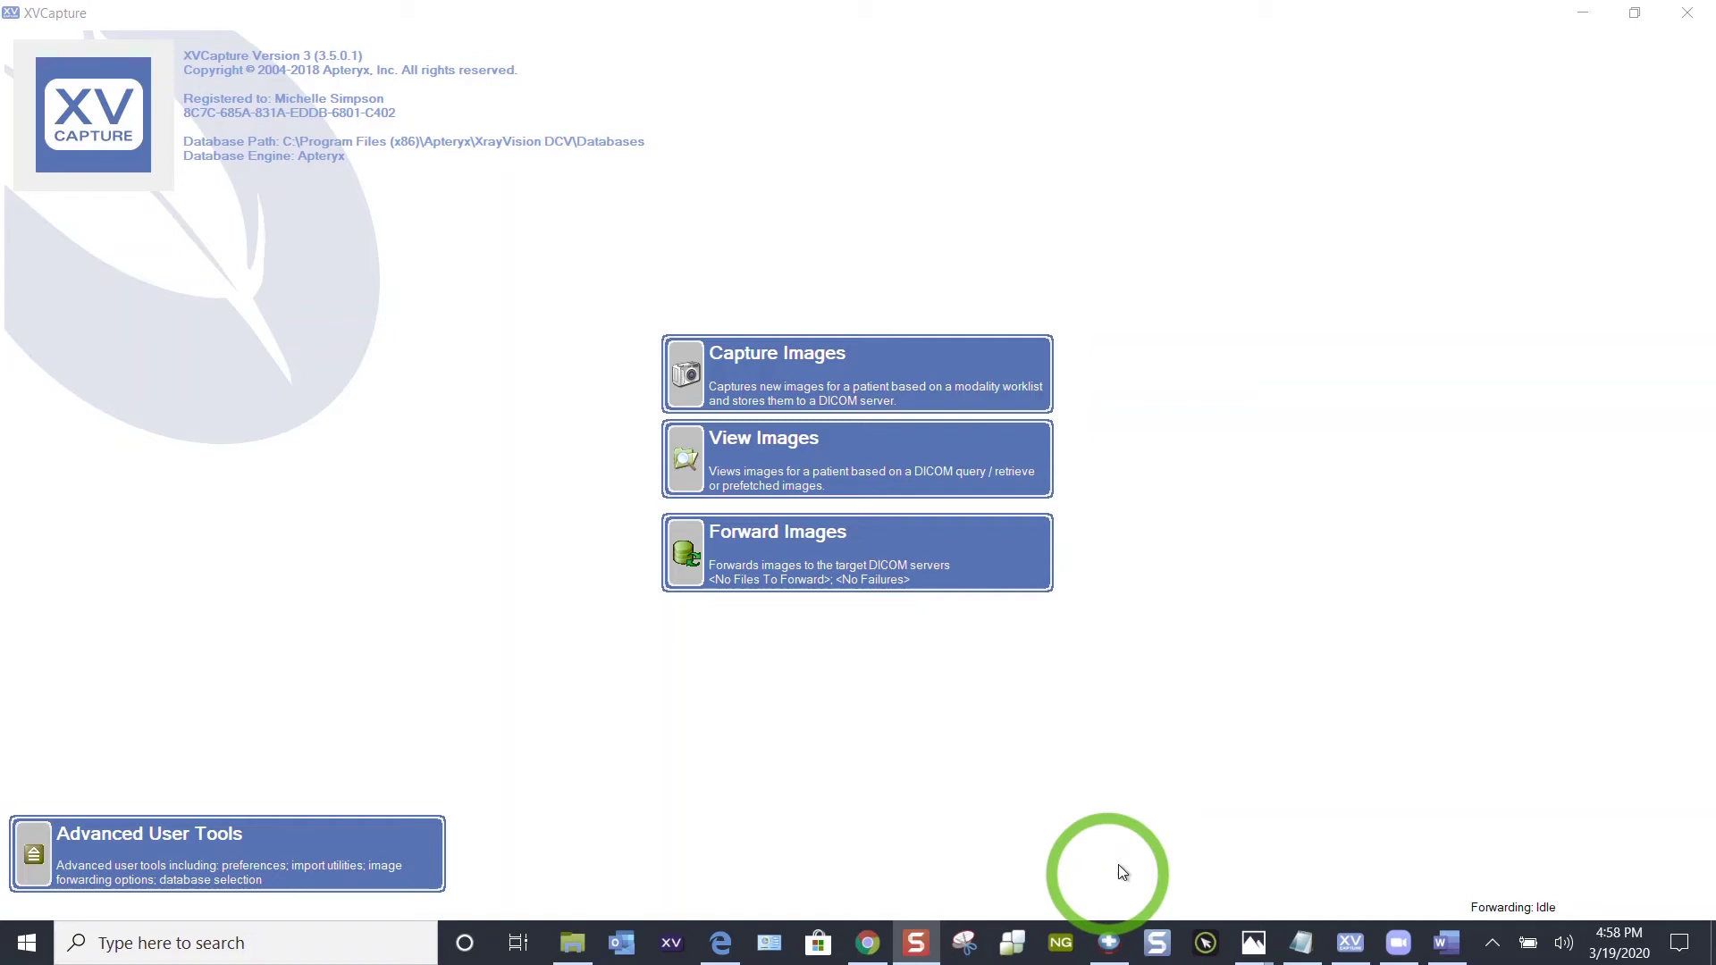
Begin a new image capture and fill in the patient details from the first recent patient
click(815, 362)
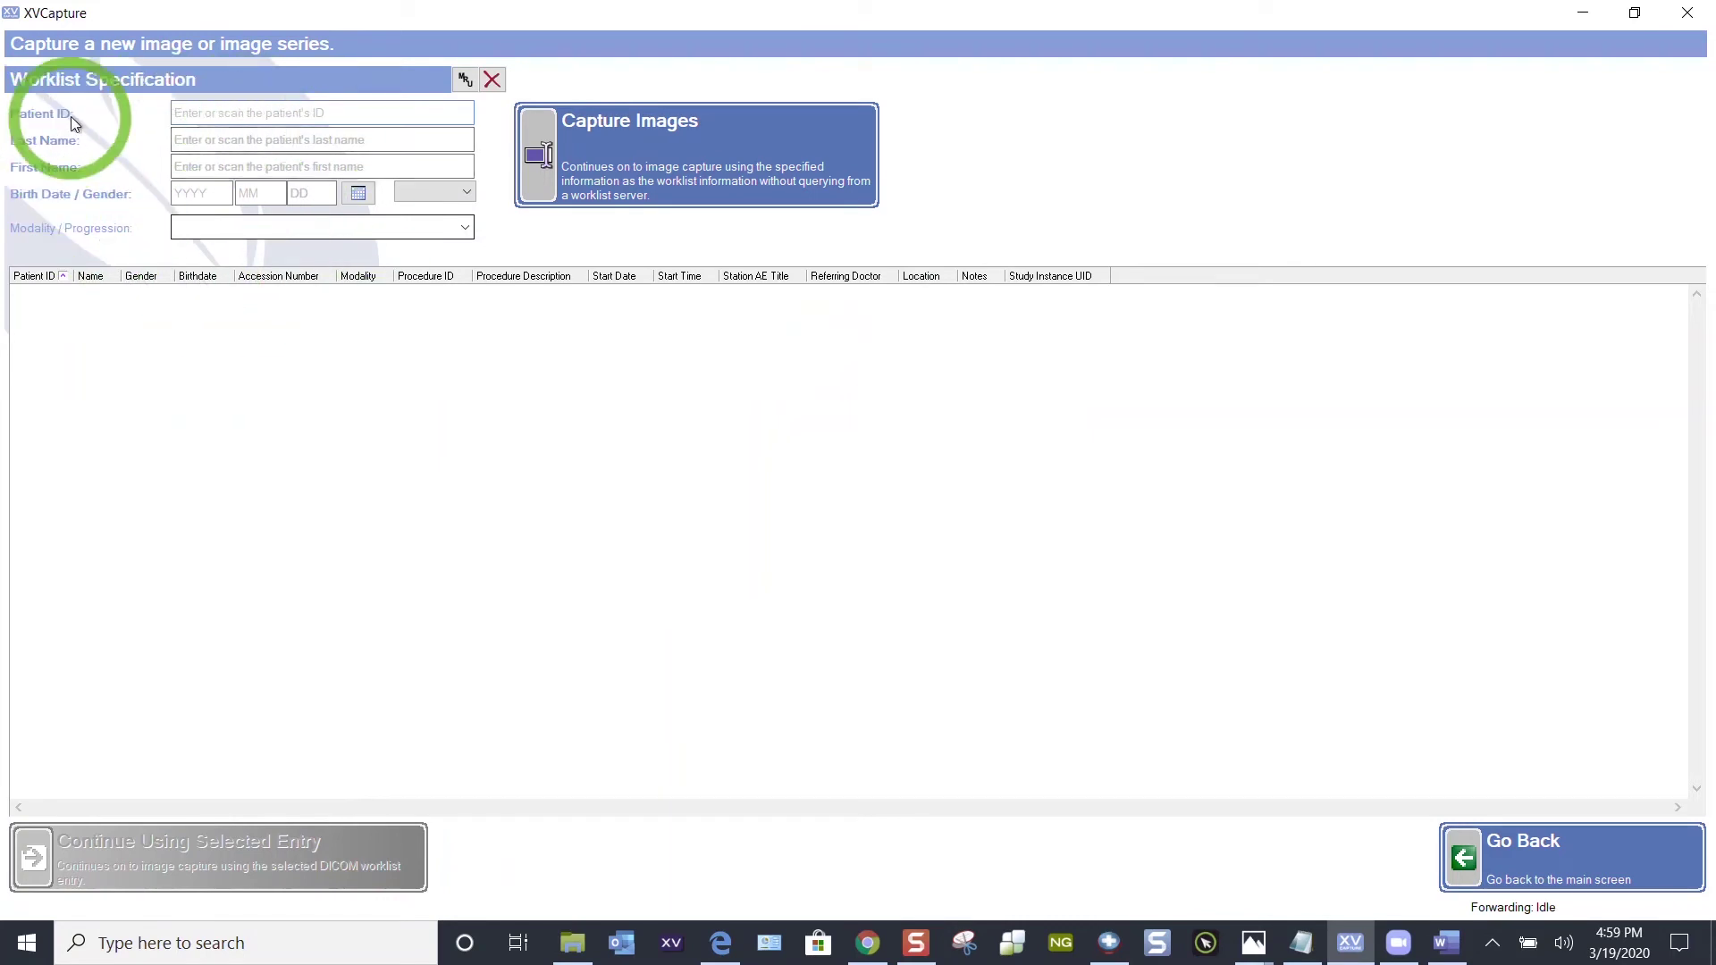
click(464, 85)
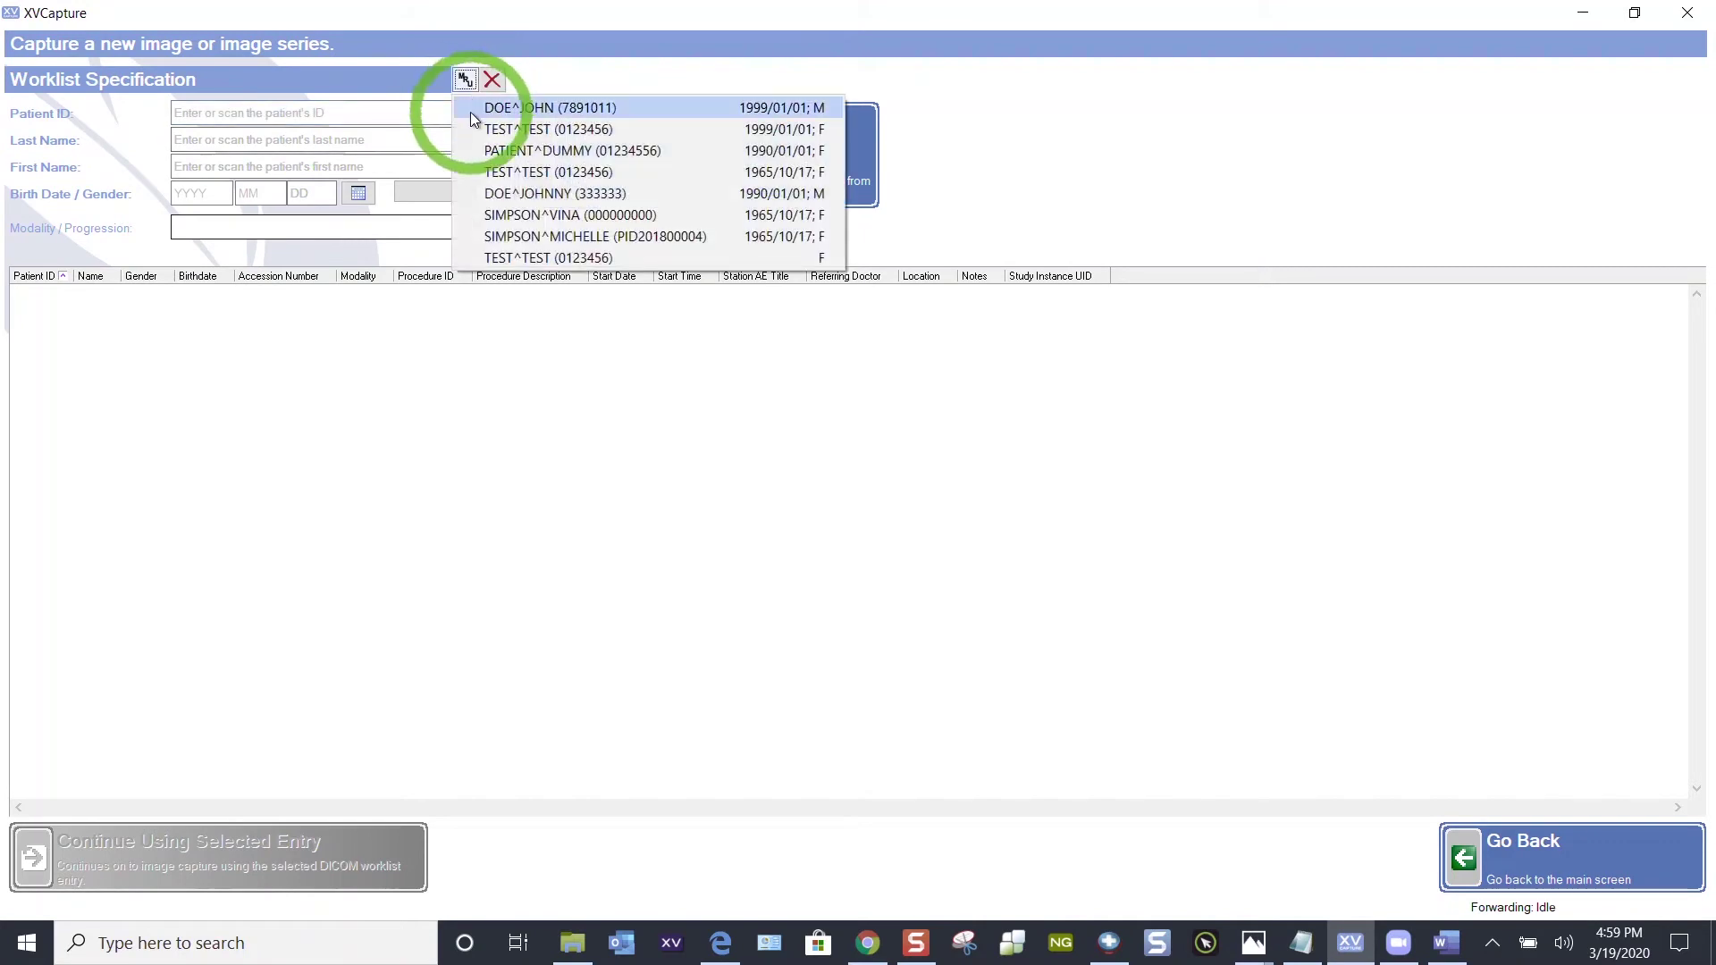
click(471, 109)
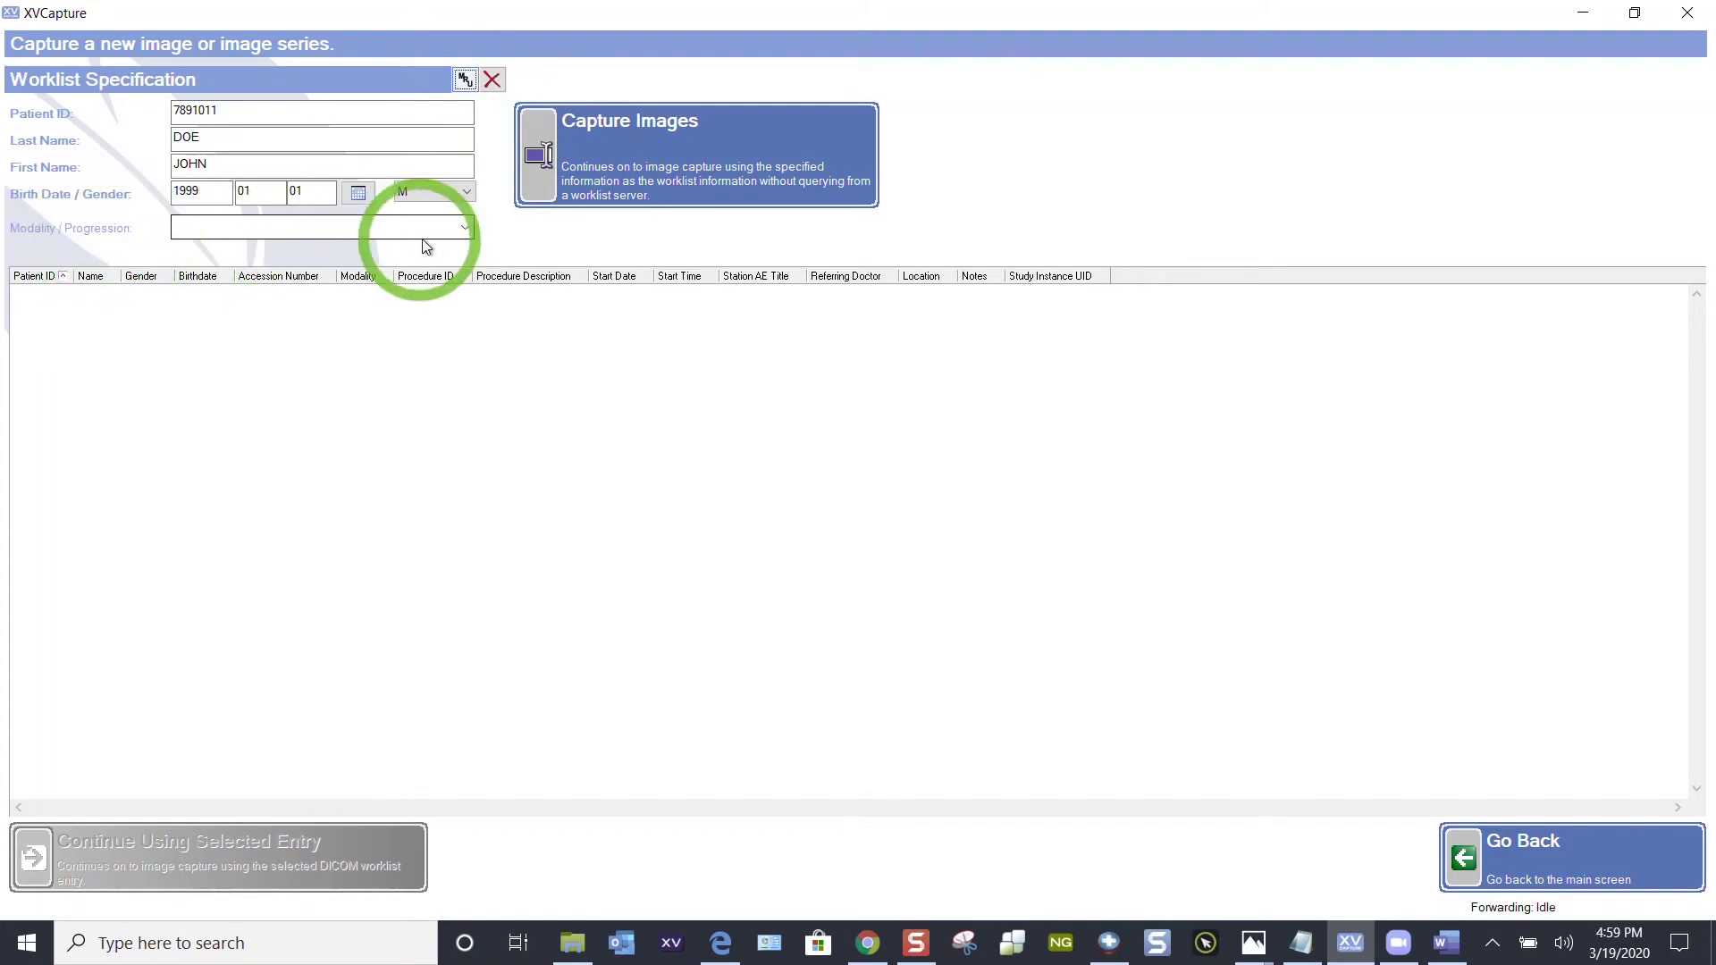
Set the progression to FMX #18 and open its capture with the Simulator Simulated X-ray device
click(466, 230)
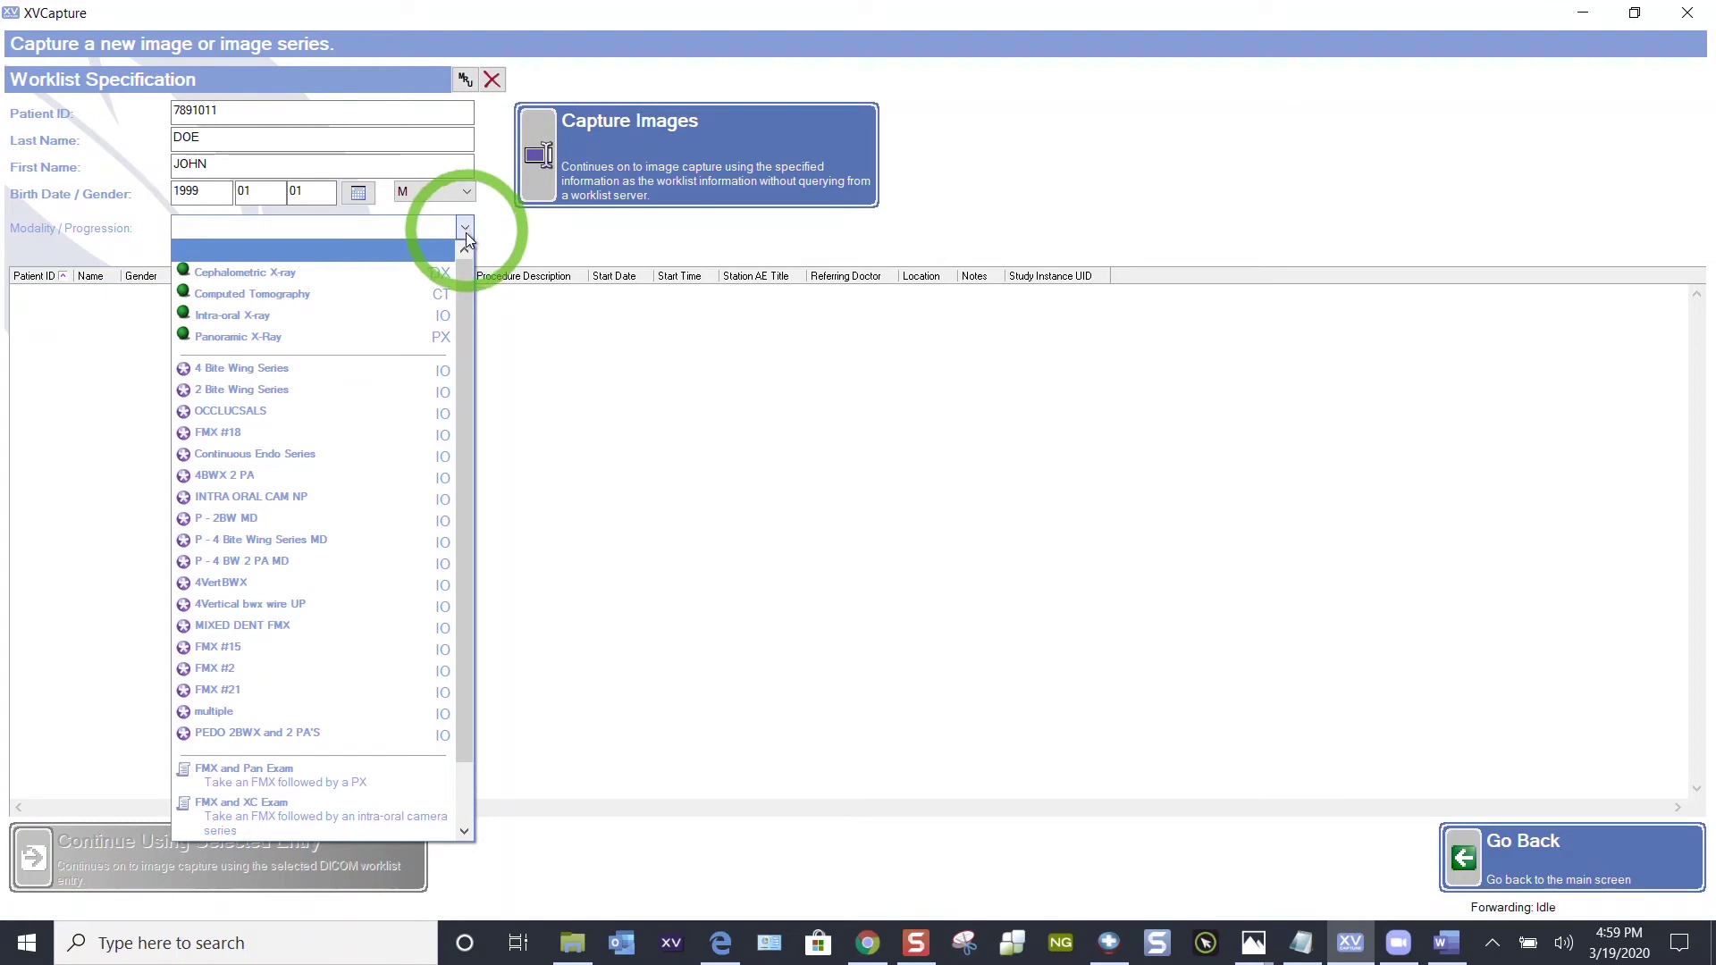
click(208, 442)
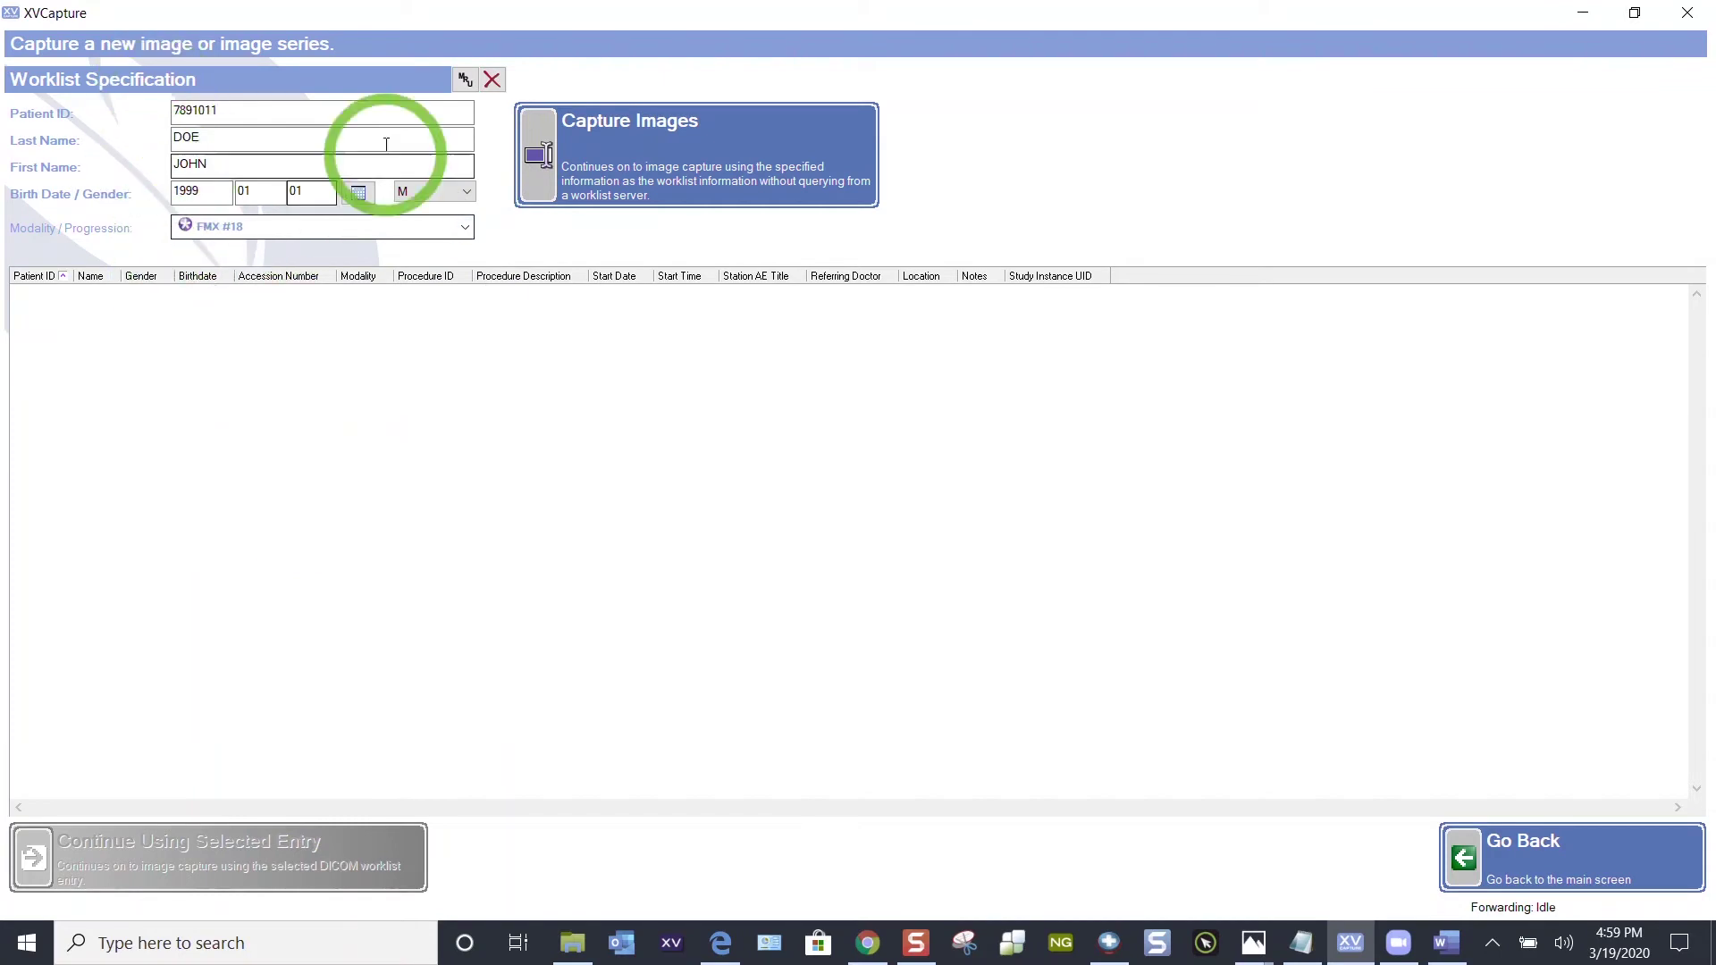
click(601, 152)
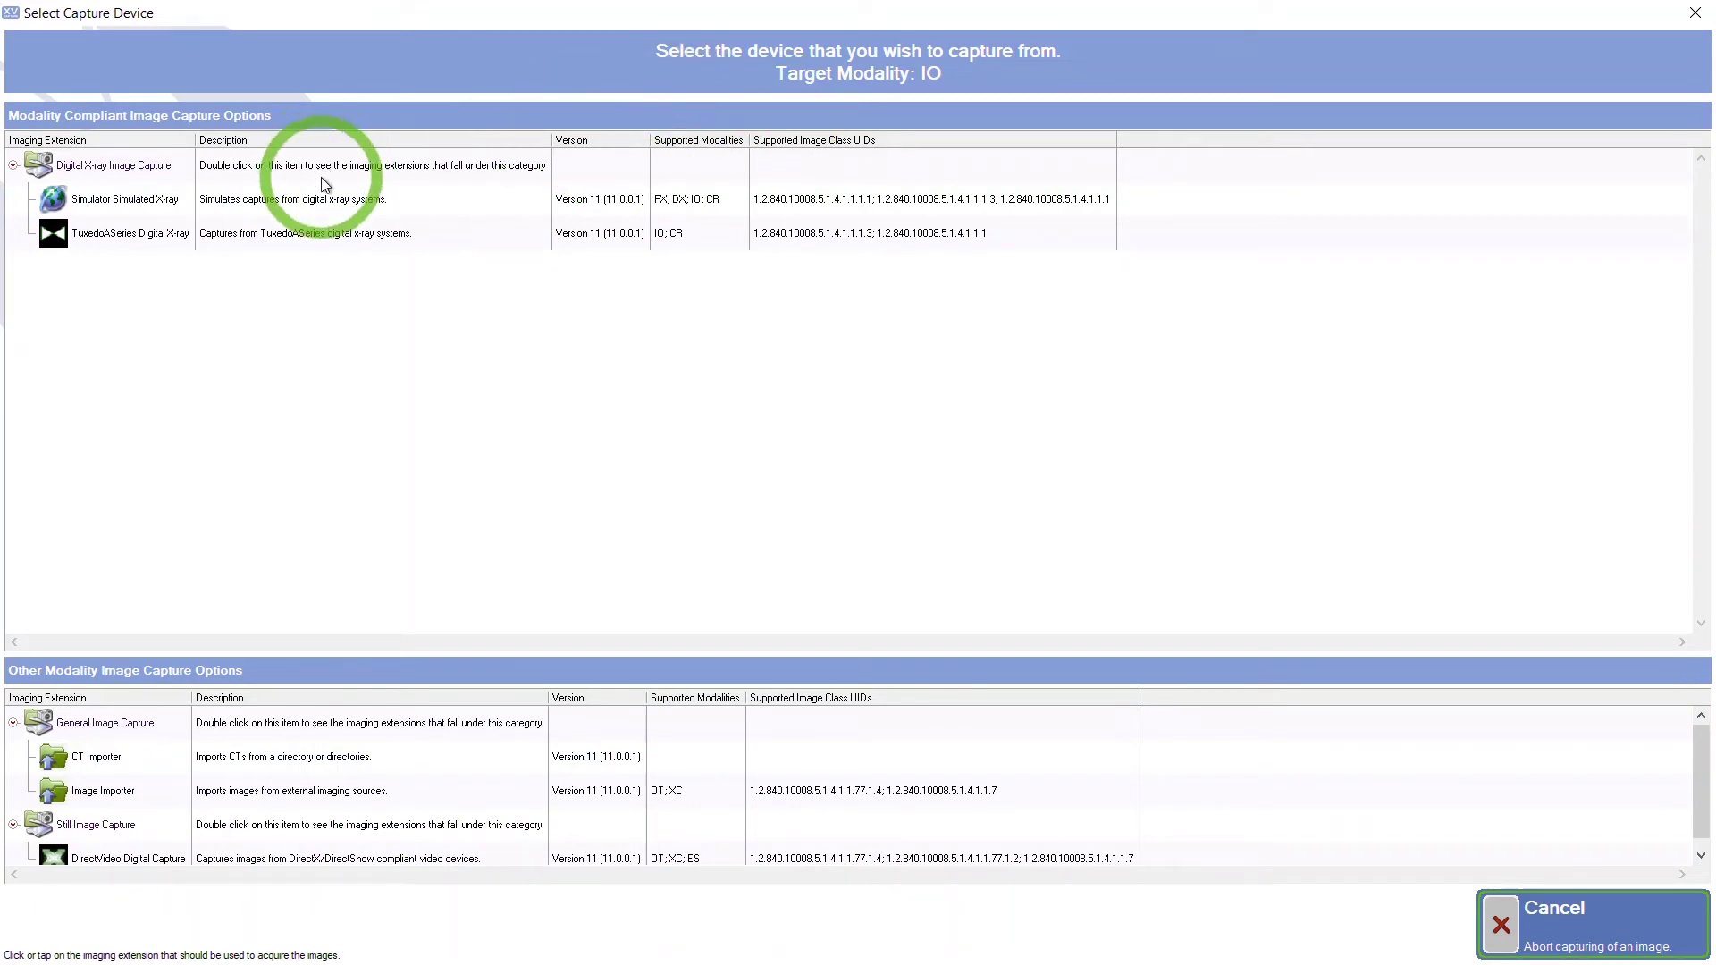
double_click(187, 200)
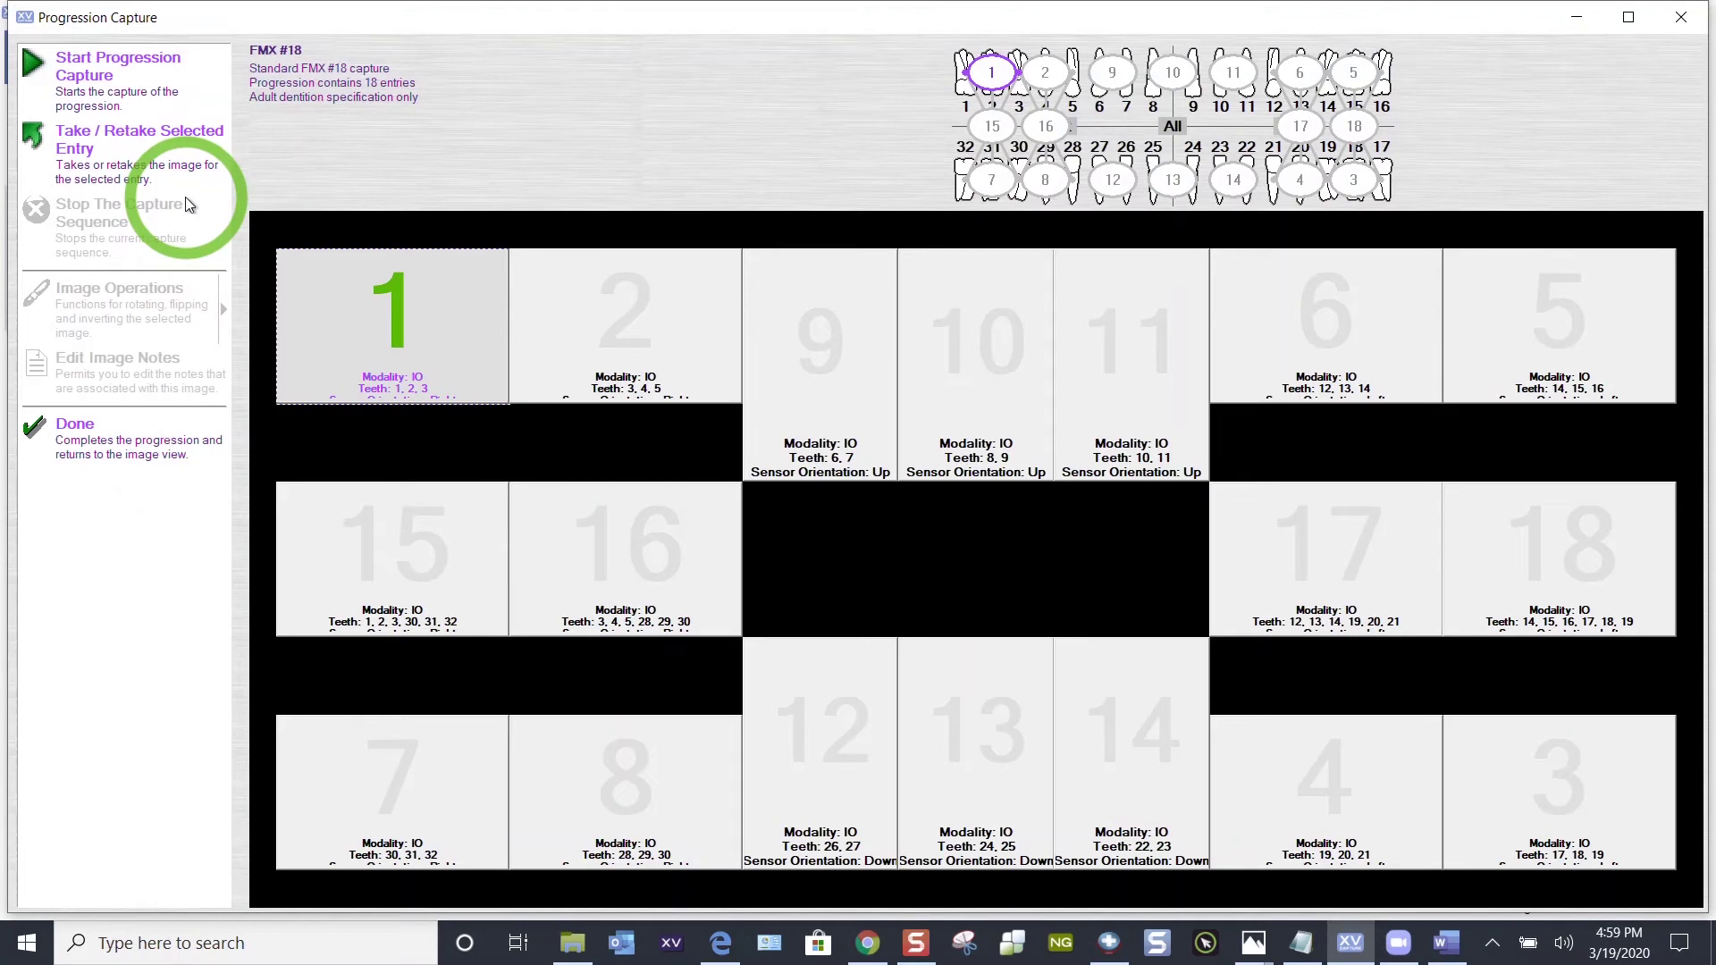
Walk through the FMX #18 template's image order from entry 2 to entry 14, ending back on entry 1
click(586, 298)
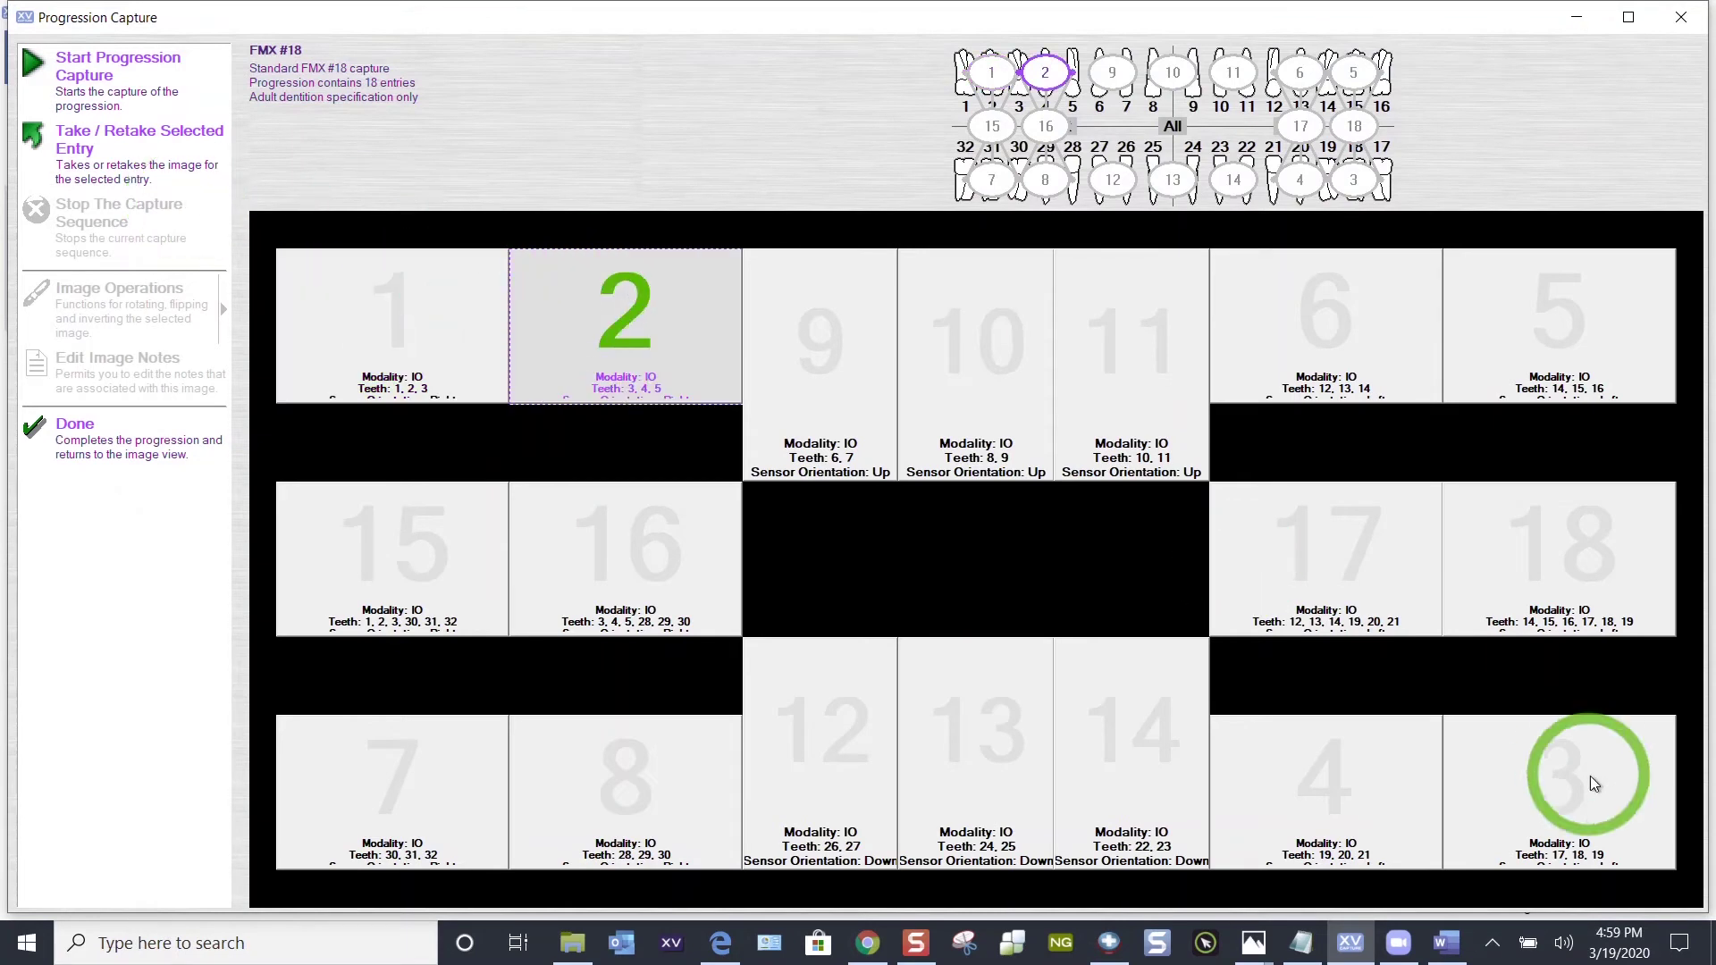
click(1555, 780)
click(1326, 808)
click(1568, 326)
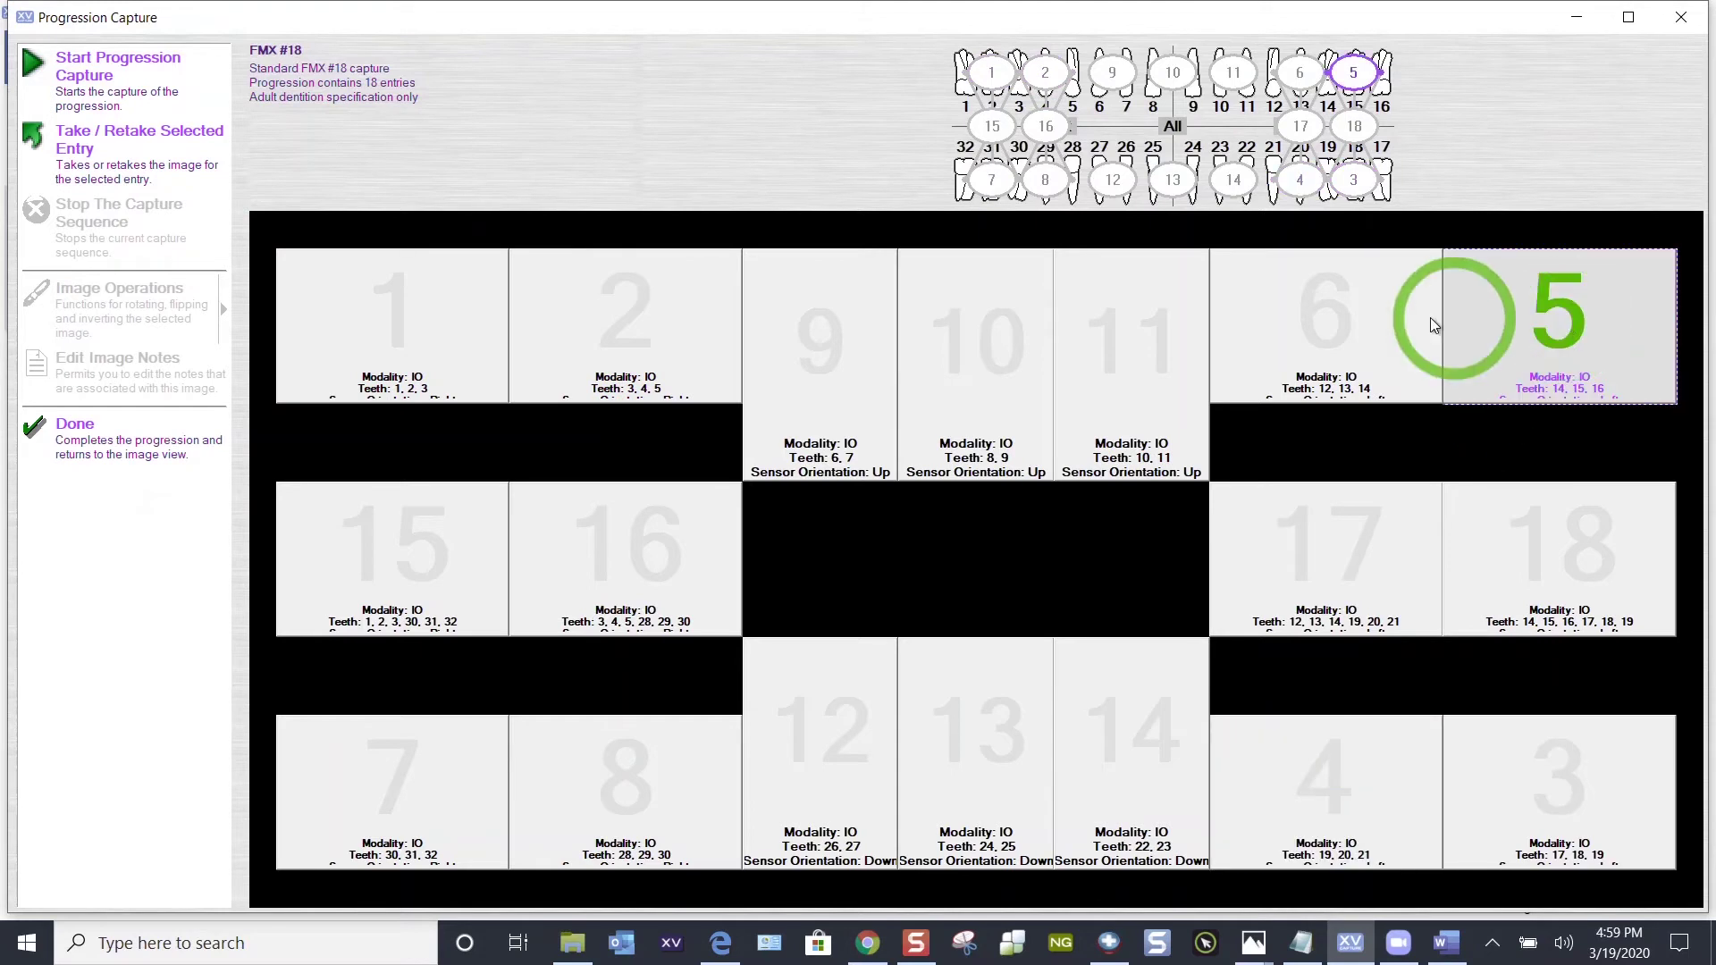
click(1343, 314)
click(323, 796)
click(518, 773)
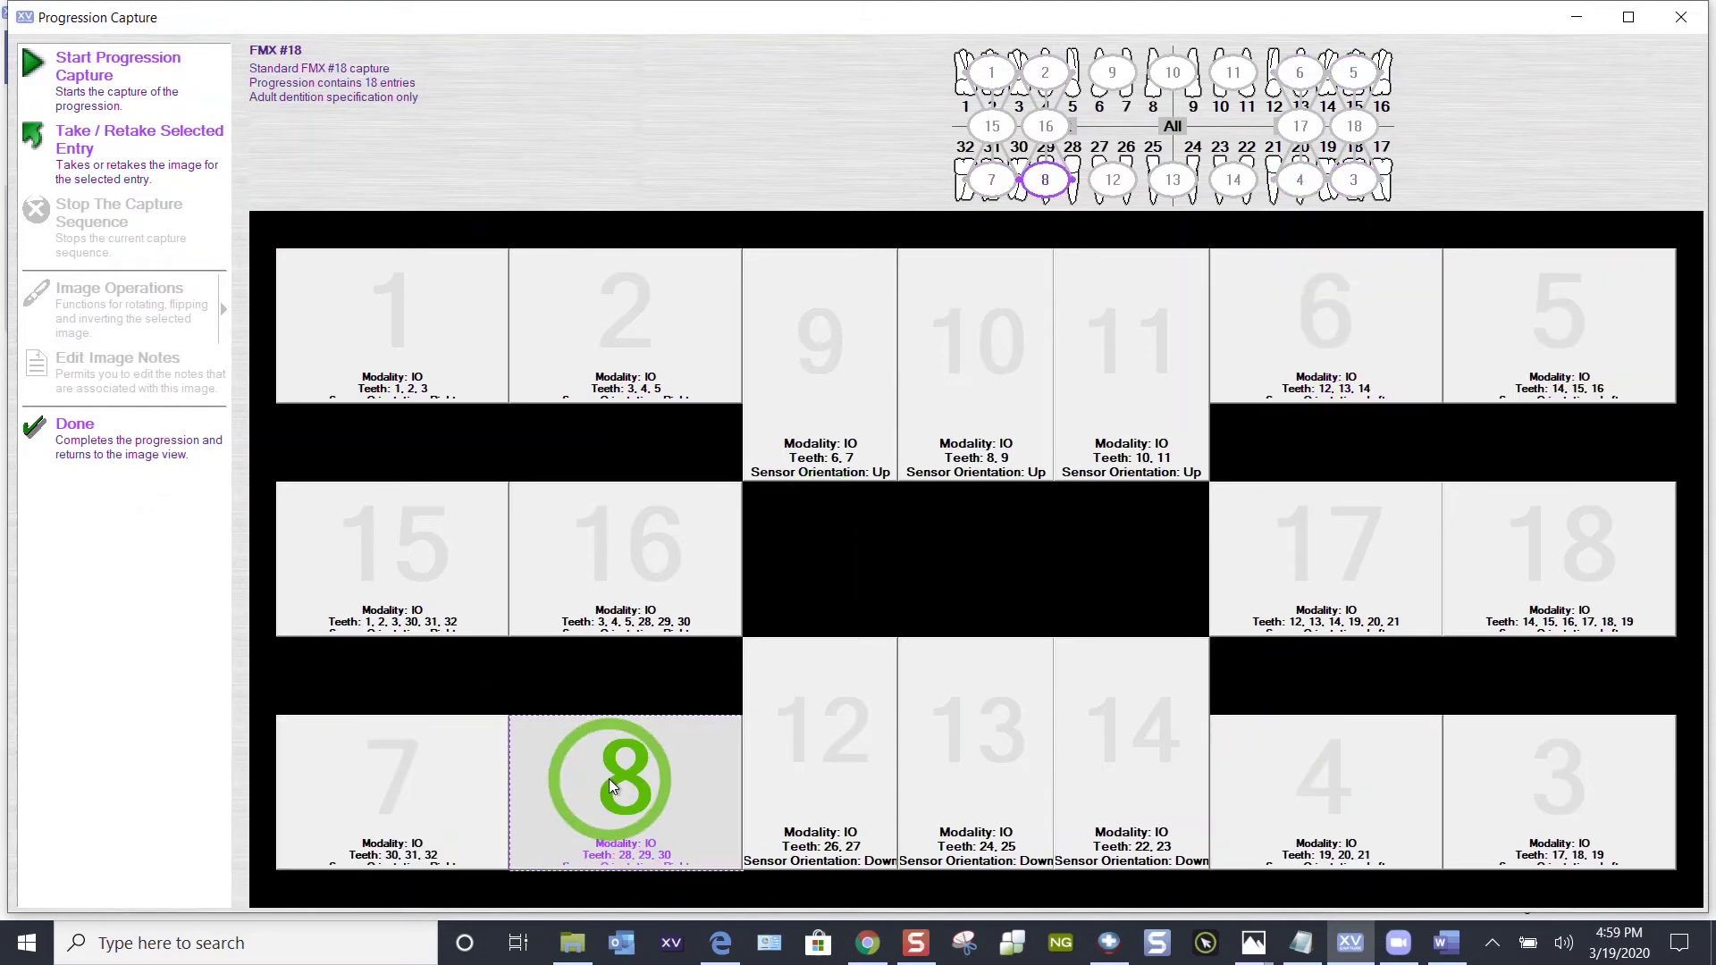
click(784, 355)
click(962, 351)
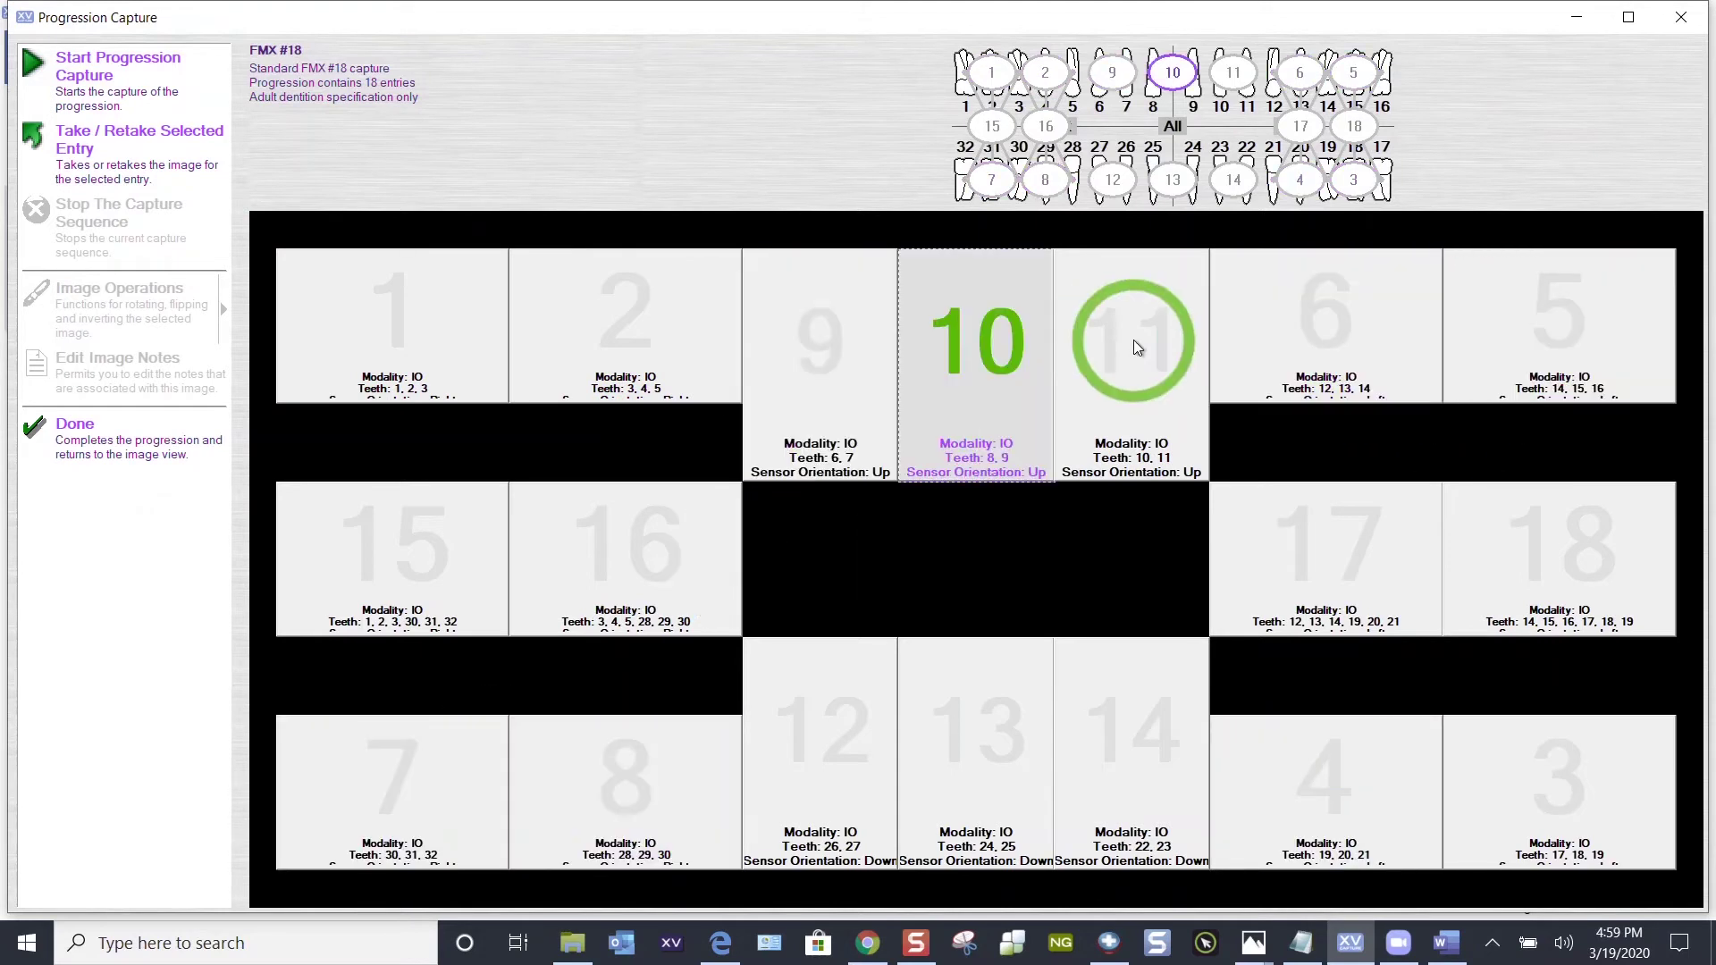
click(1133, 340)
click(827, 701)
click(1037, 695)
click(1119, 710)
click(416, 343)
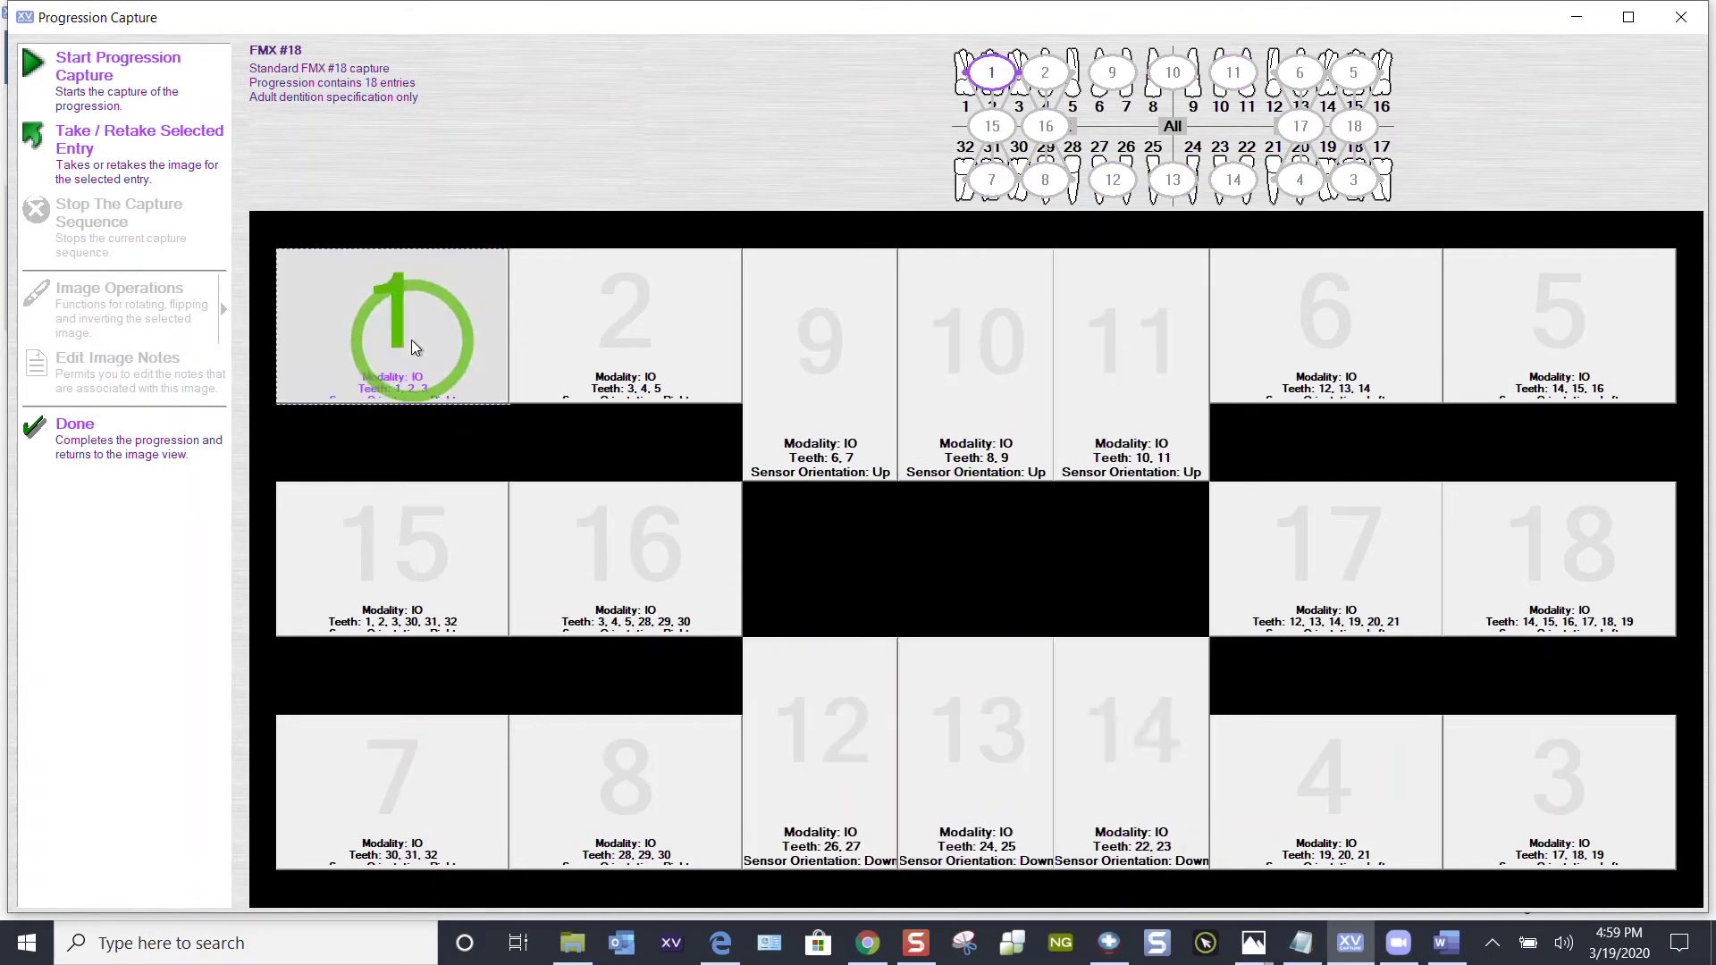
Start the progression capture at entry 15, the frame for teeth 1, 2, 3, 30, 31, 32
click(388, 533)
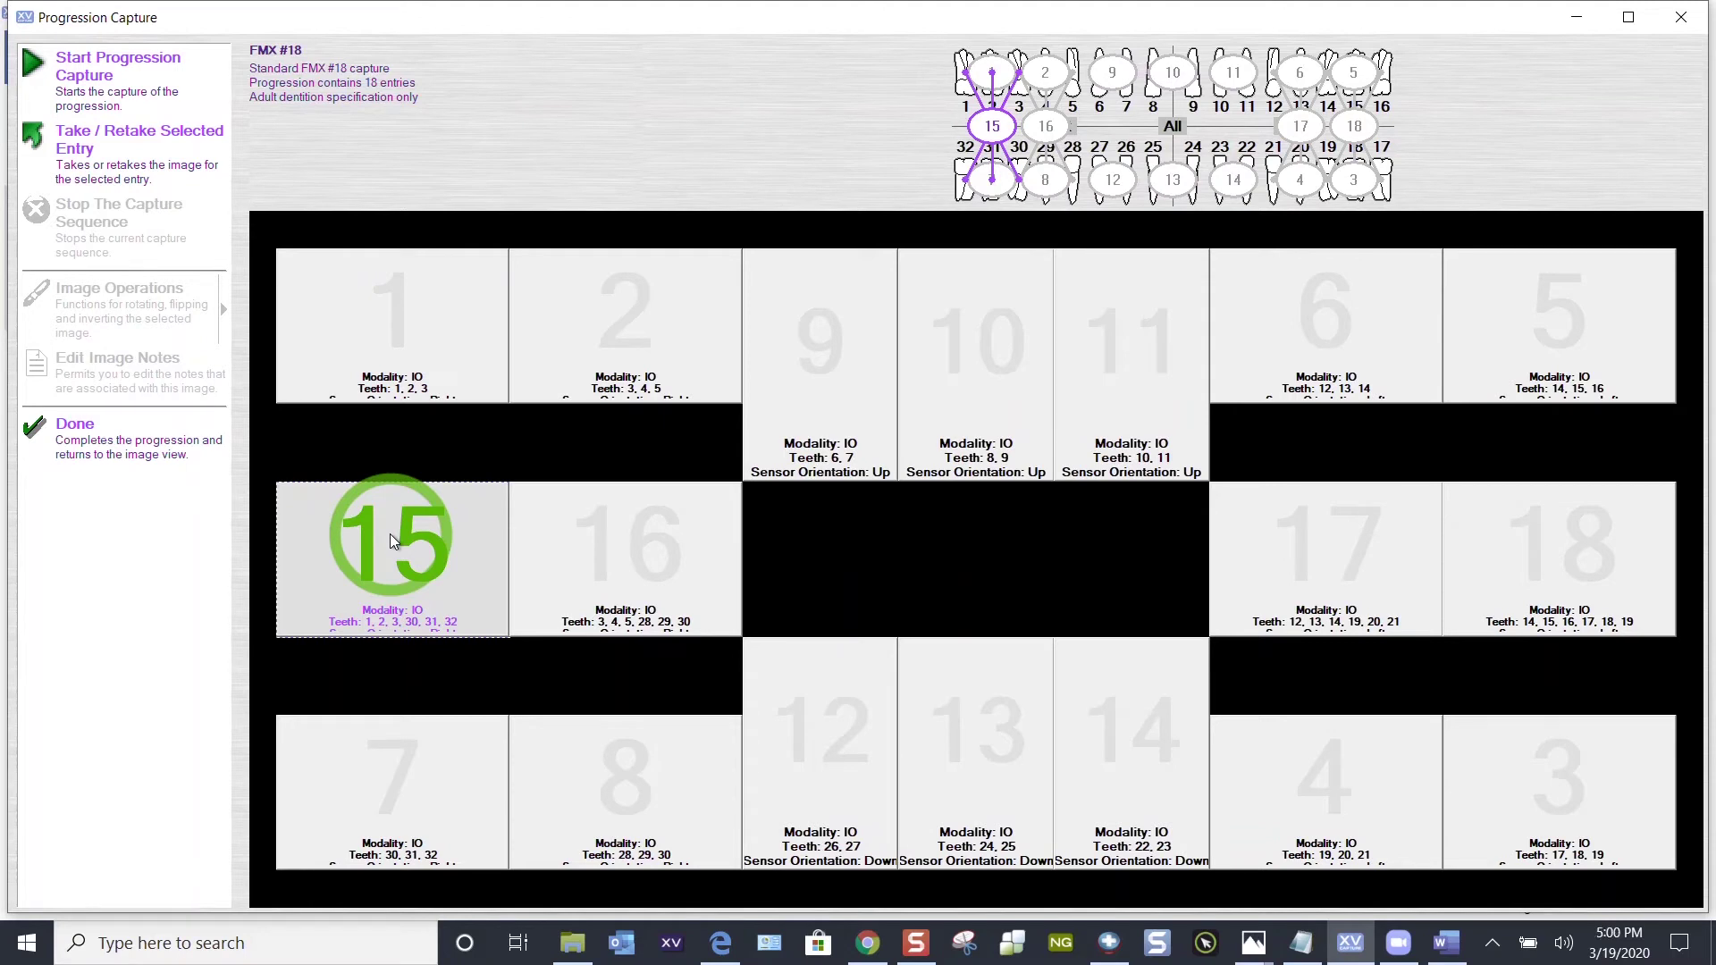
click(125, 85)
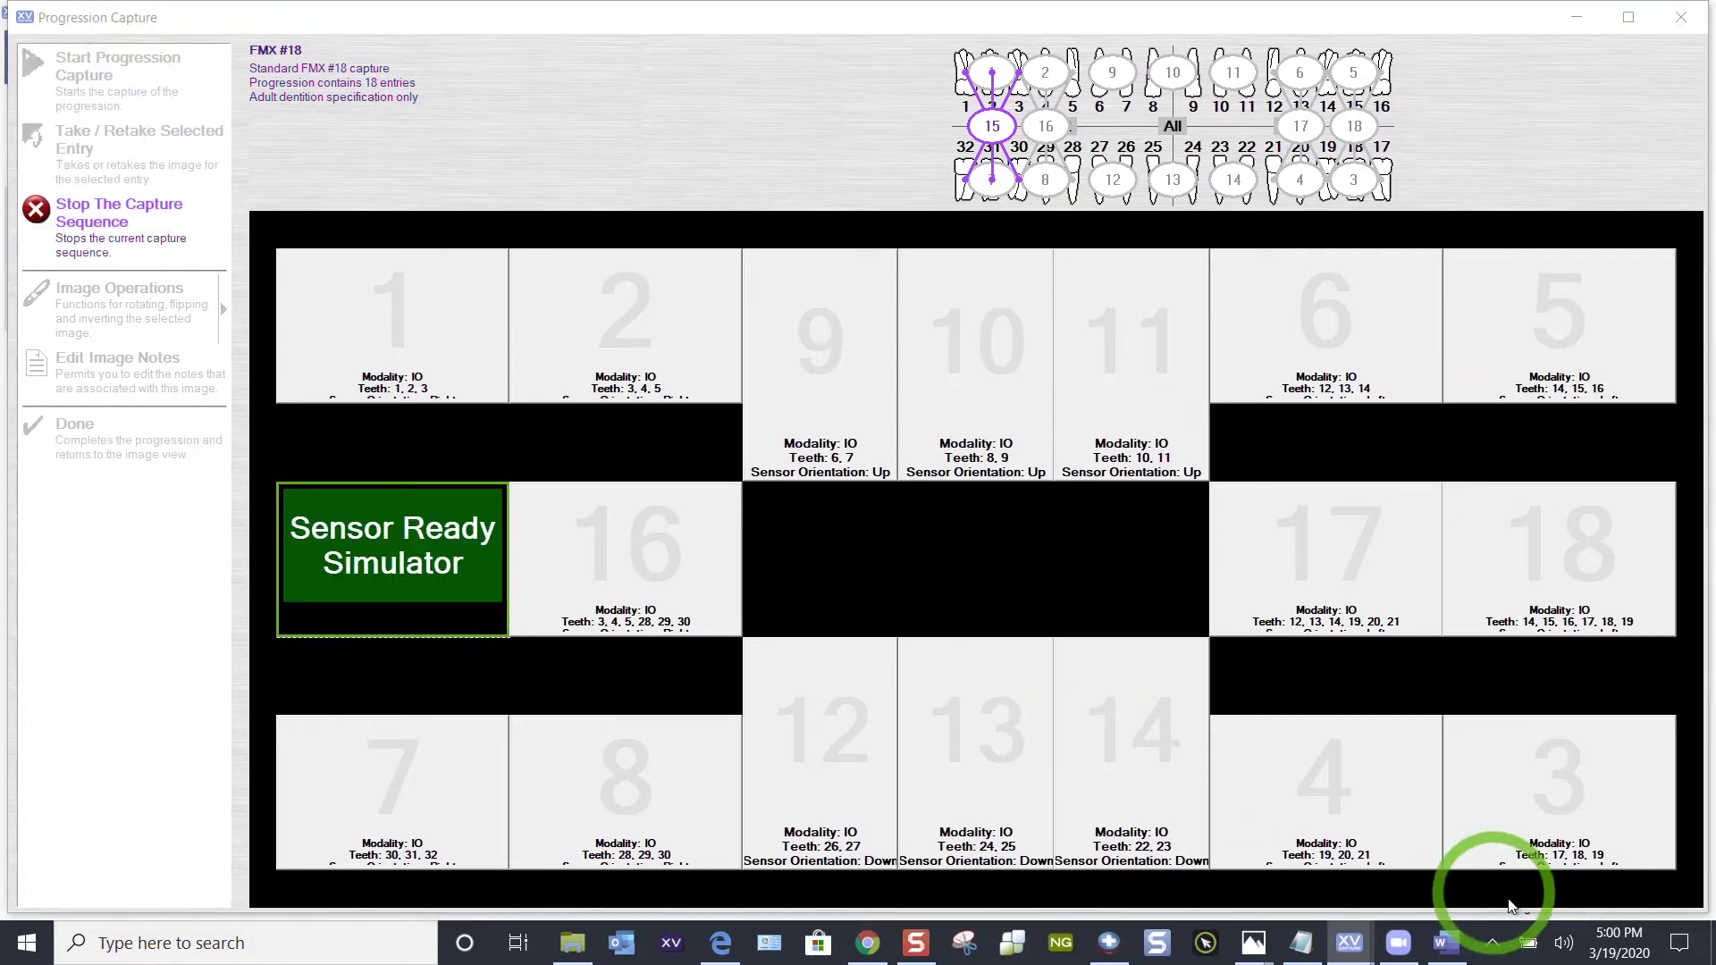
click(1563, 943)
click(1406, 904)
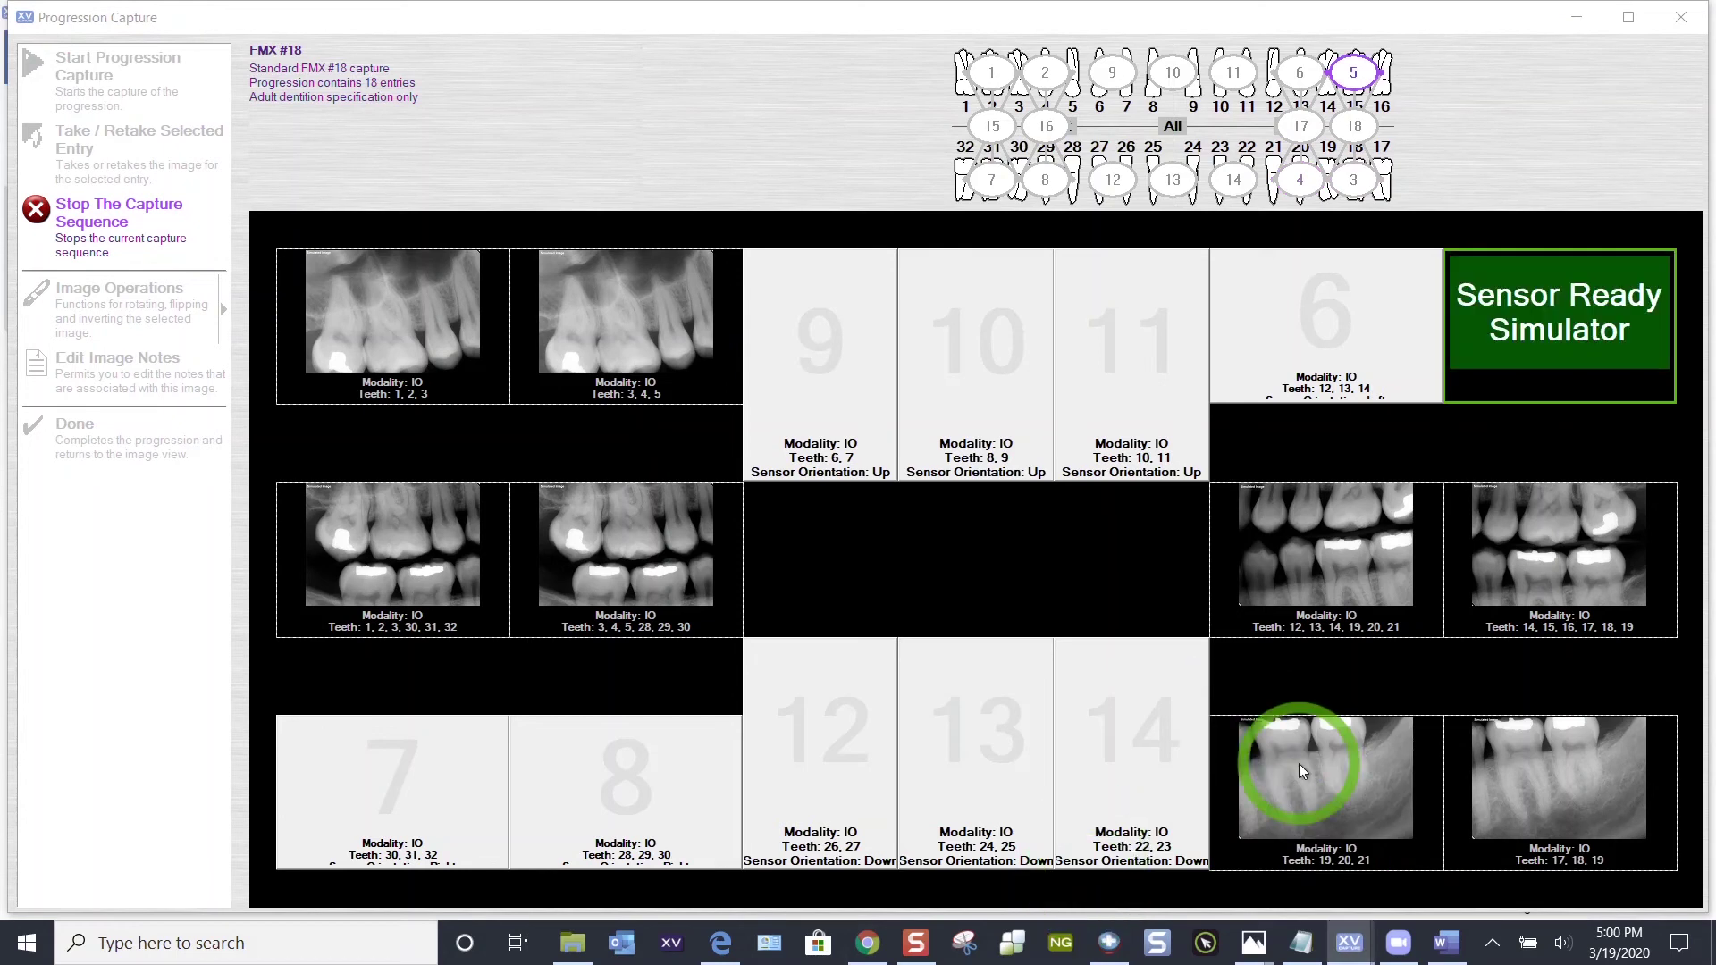
Retake the image of teeth 19, 20, 21 during the running progression and stop the capture sequence
double_click(1299, 763)
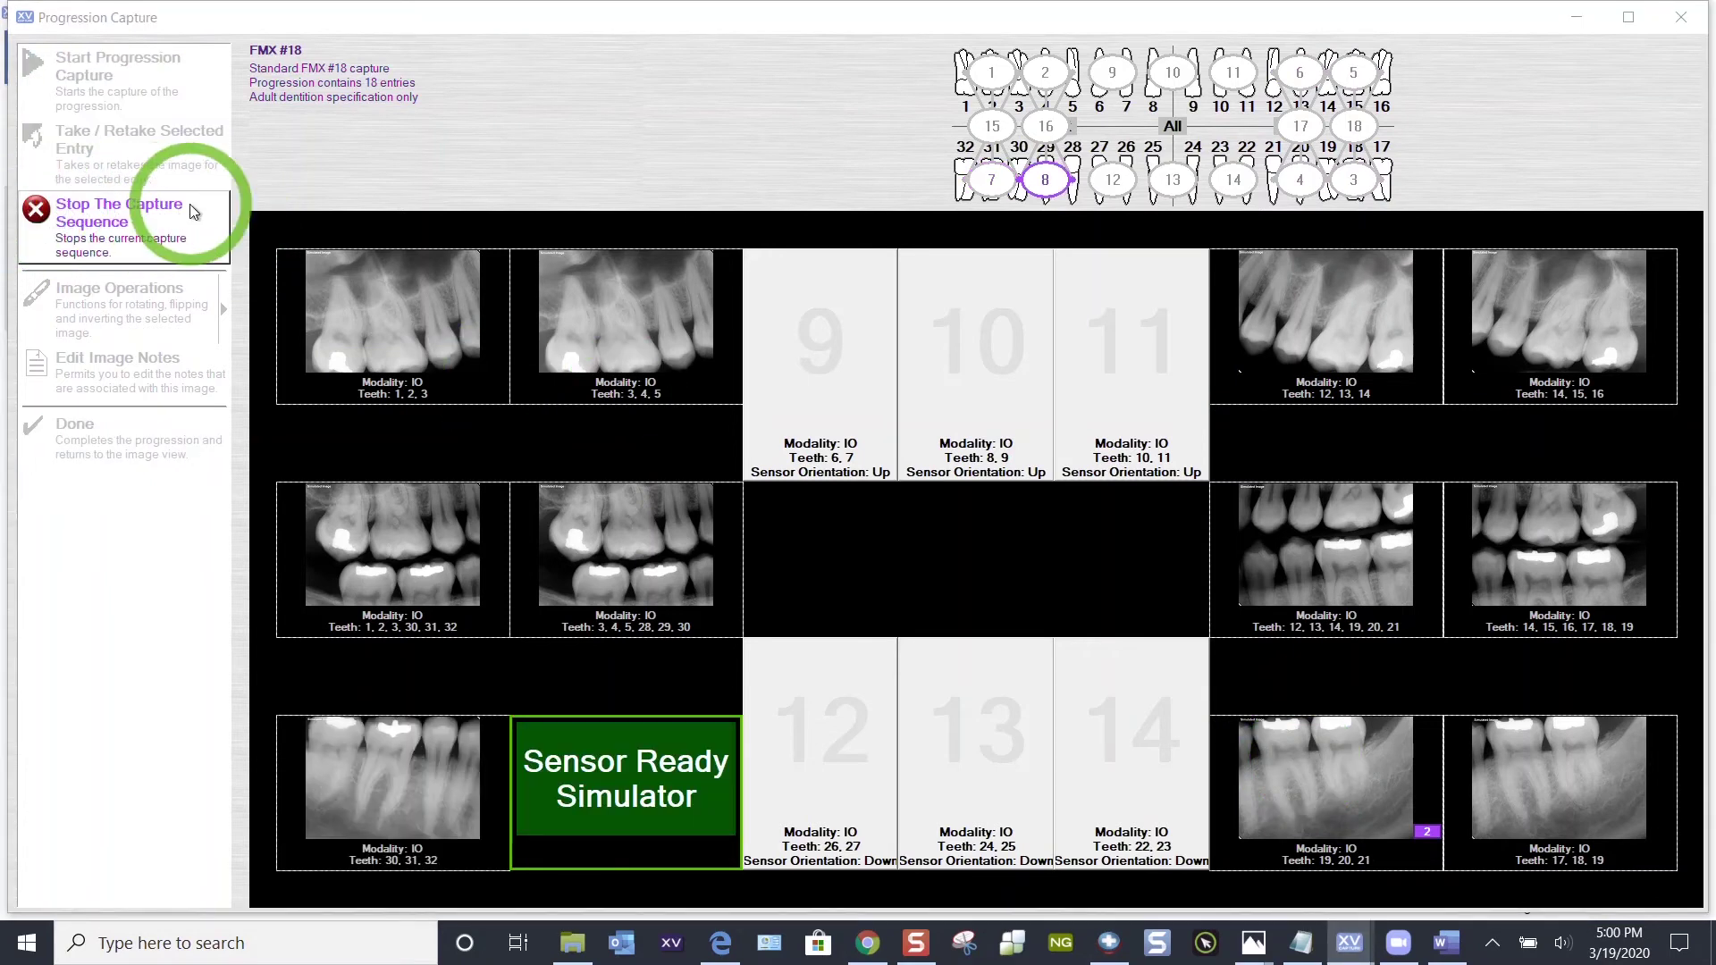
click(72, 208)
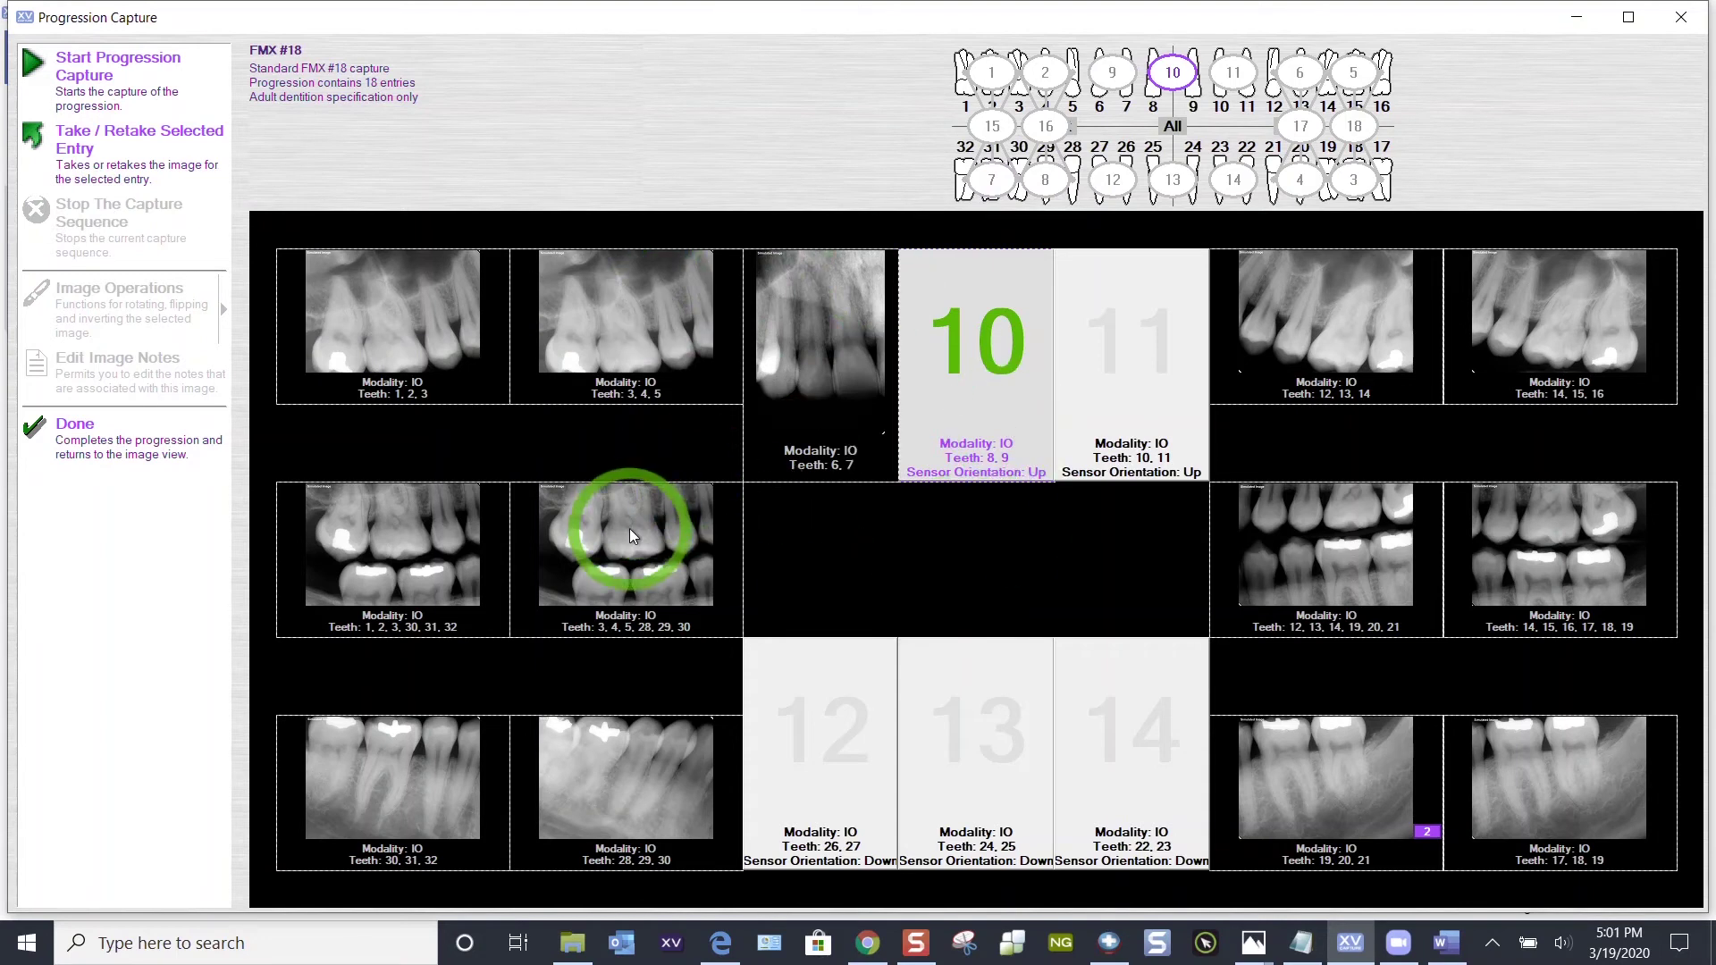
Try moving the image of teeth 3, 4, 5, 28, 29, 30 out of its frame and put it back
drag(625, 546, 887, 533)
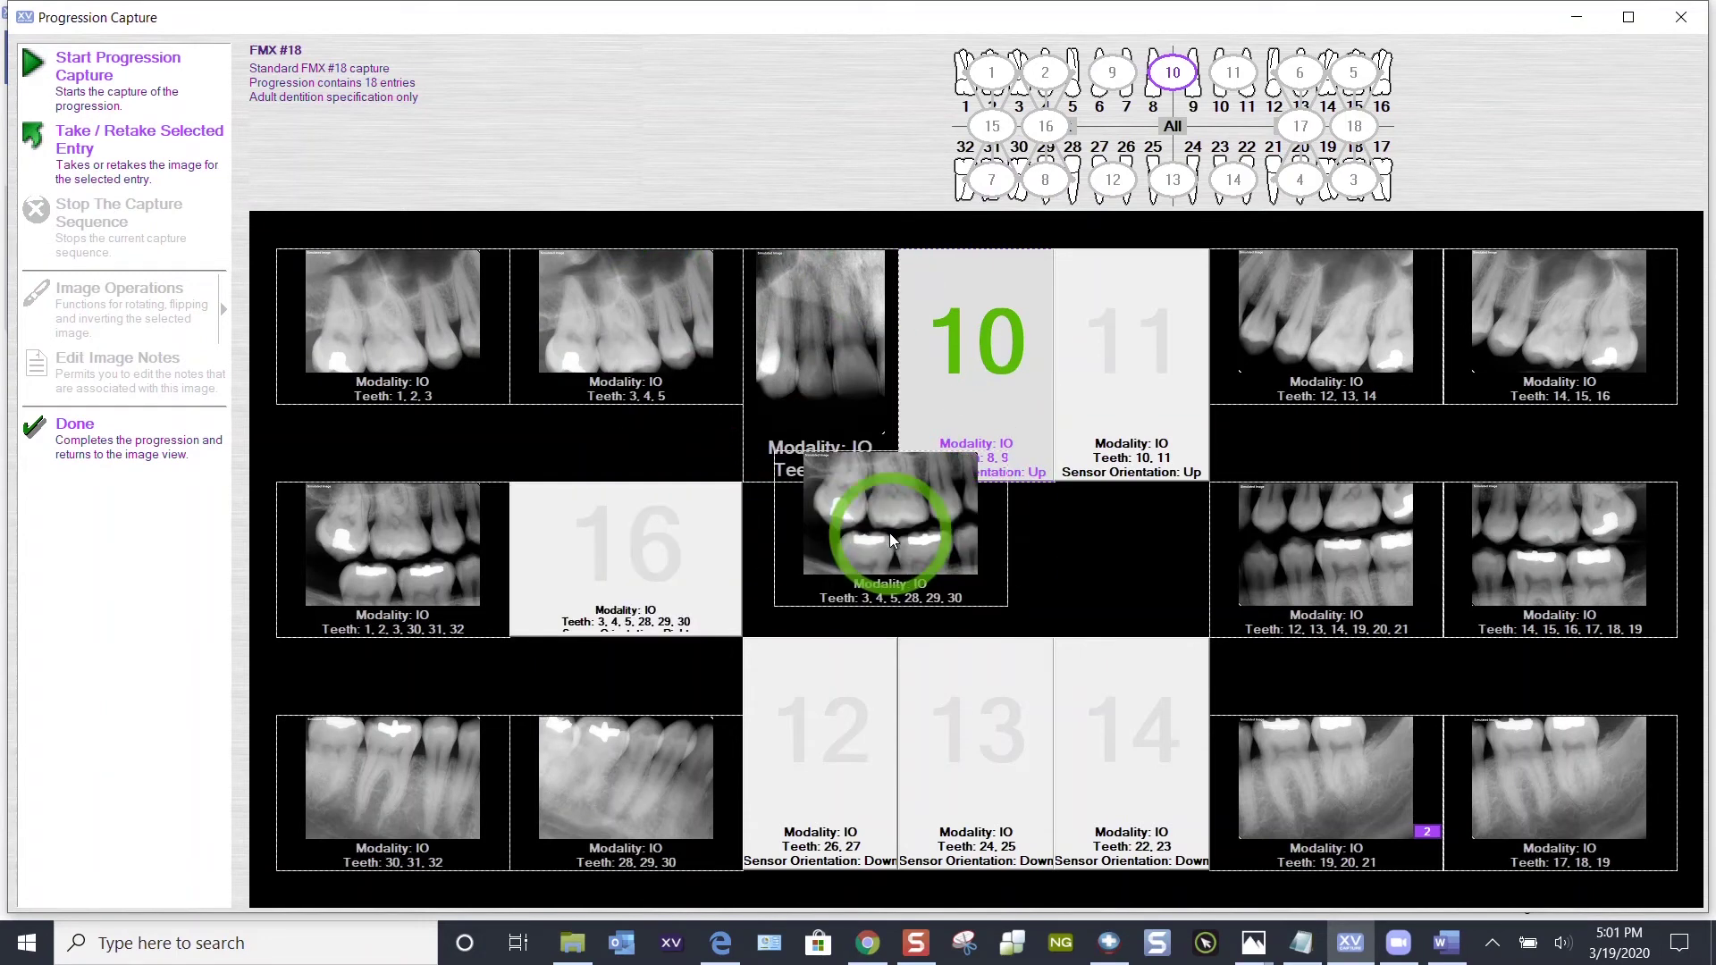
drag(634, 543, 634, 543)
drag(875, 509, 363, 540)
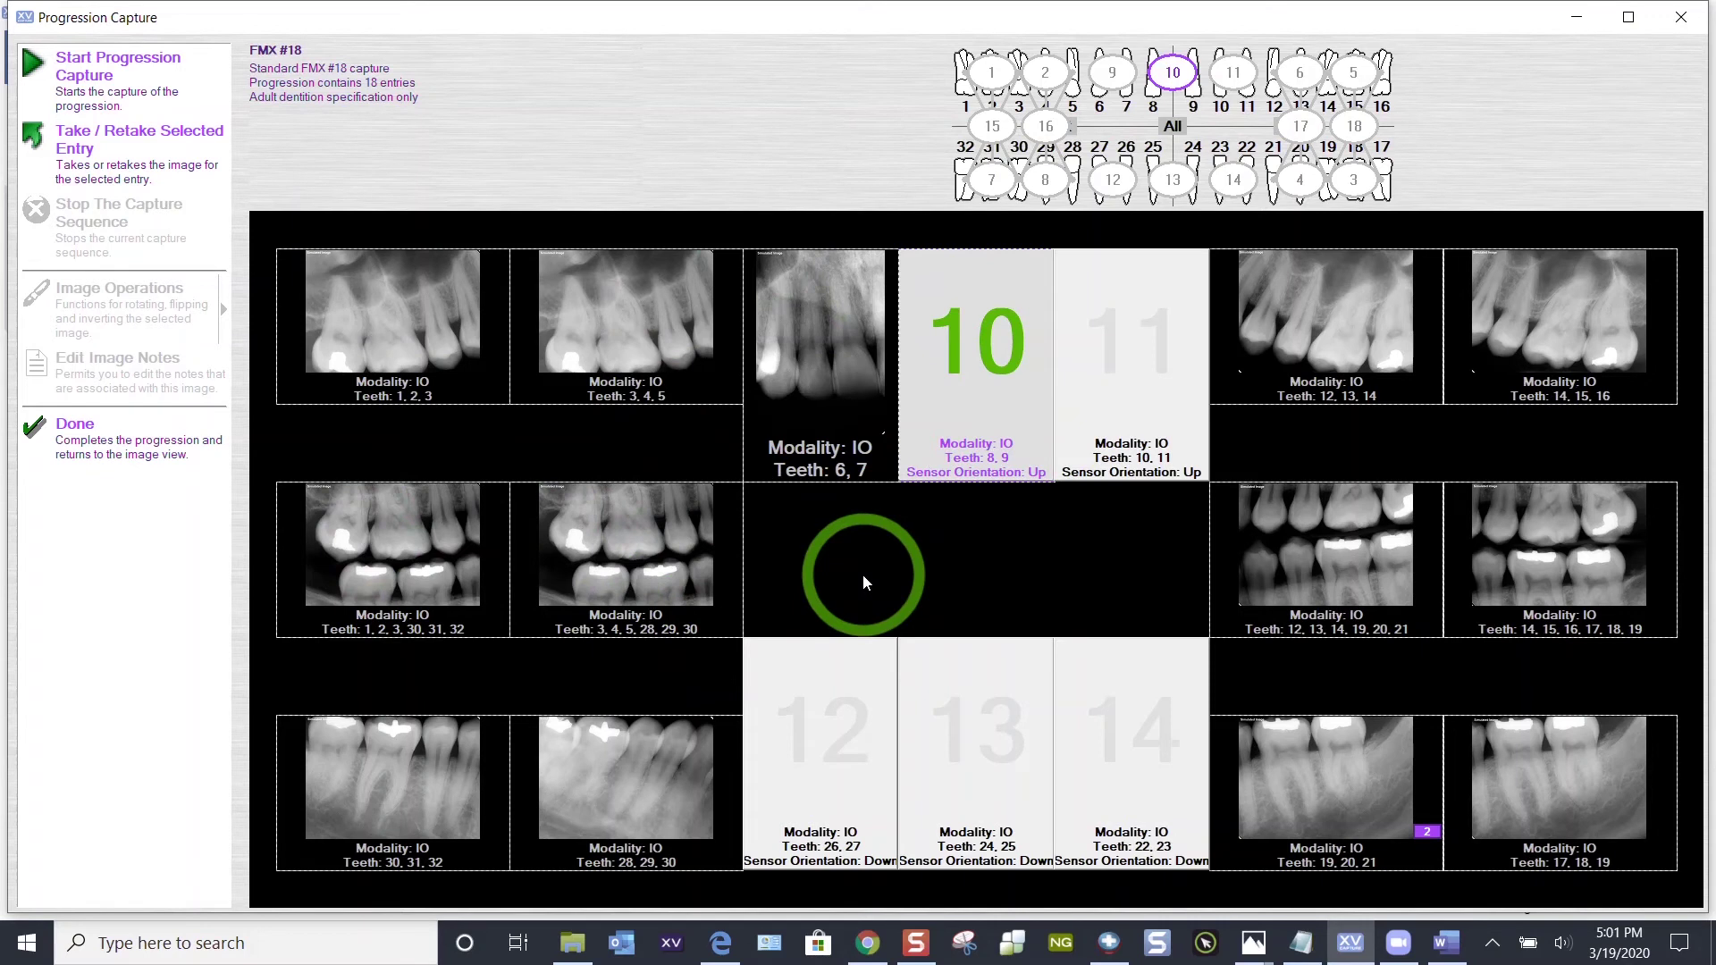
Resume the progression capture from entry 10 and retake the image of teeth 24, 25
click(131, 77)
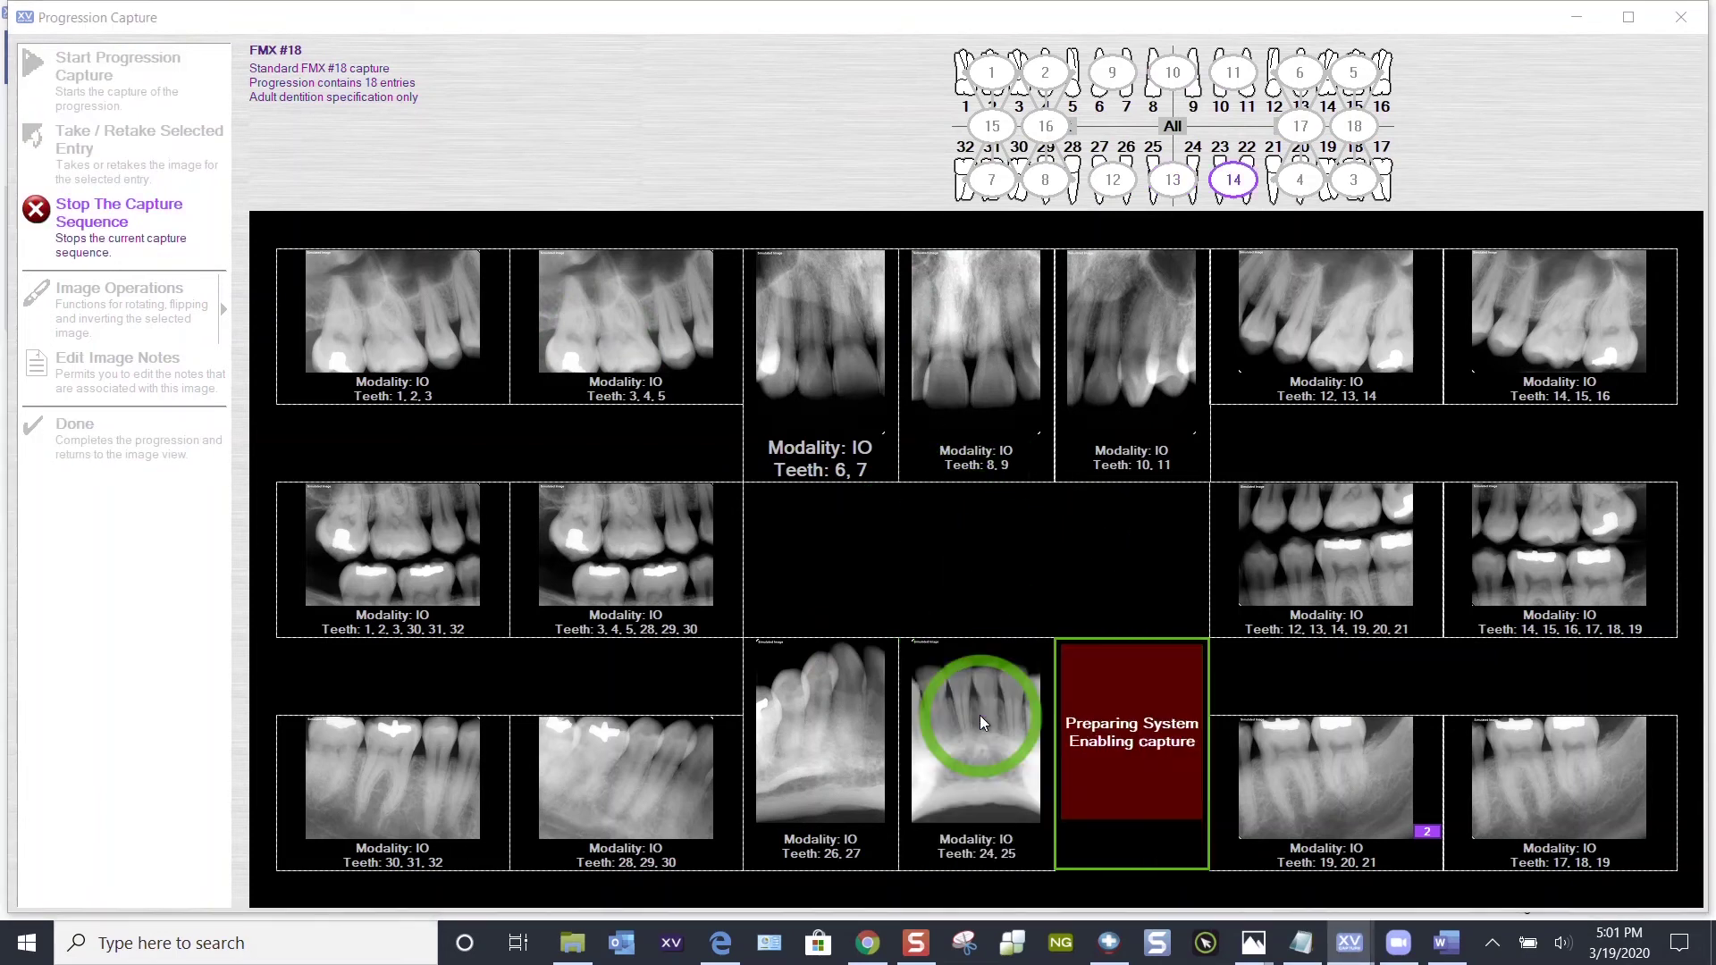
click(979, 715)
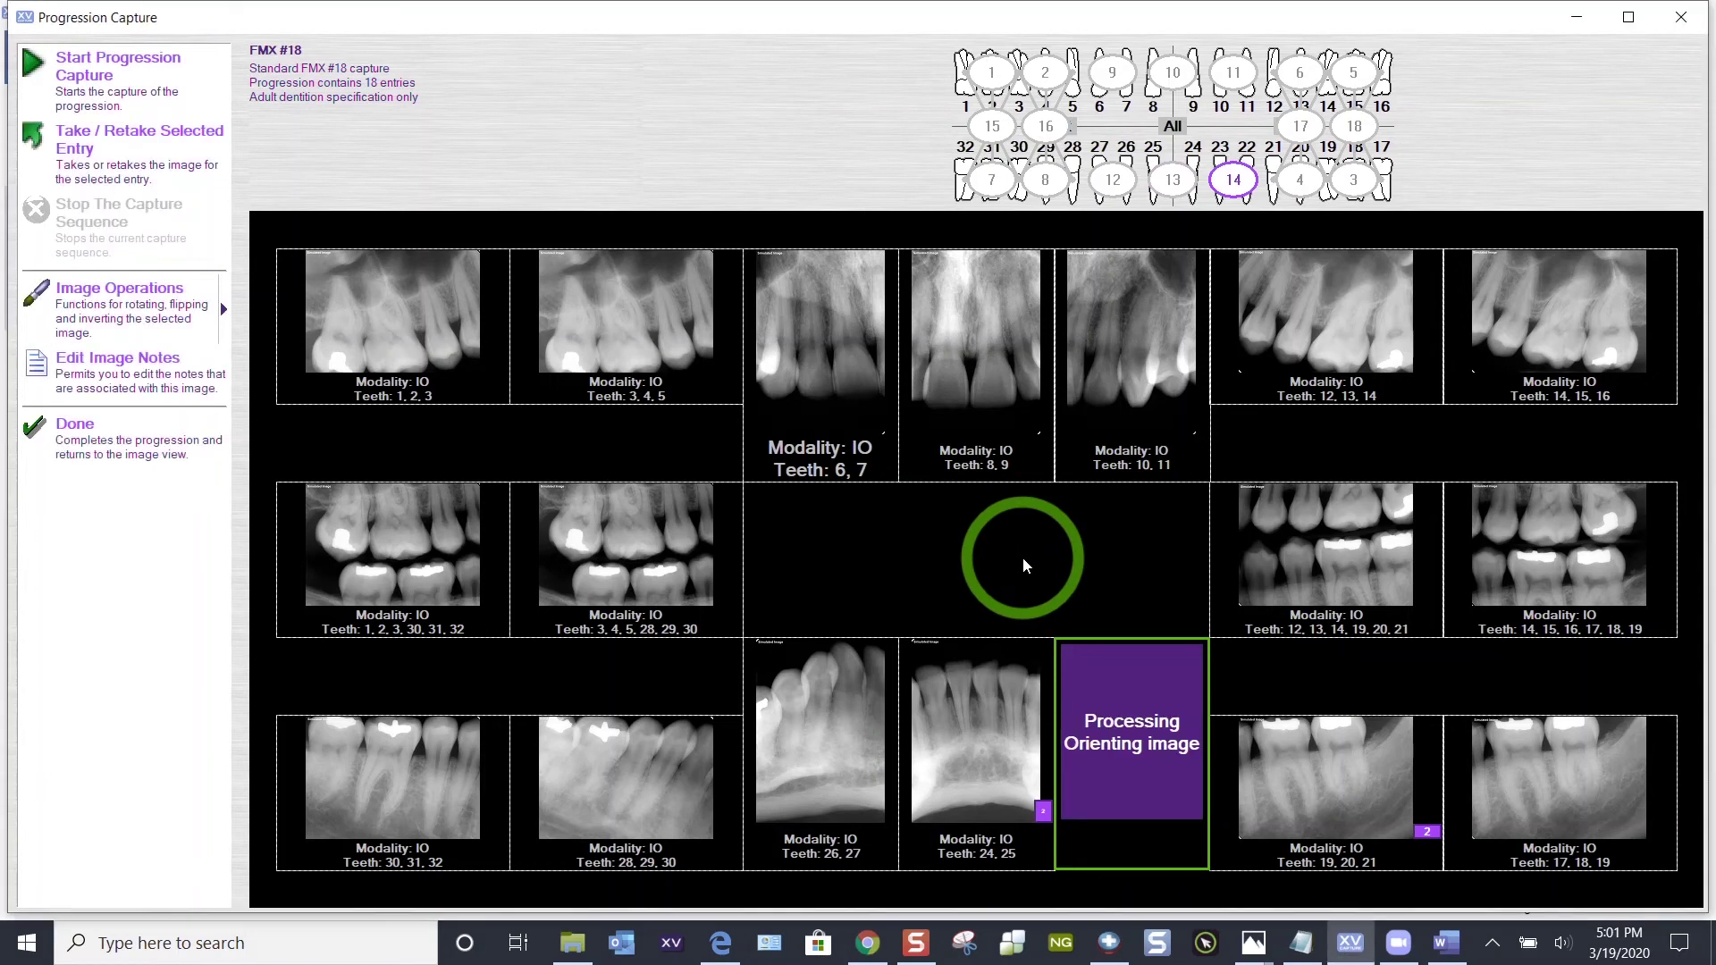
Retake the image of teeth 8, 9 and the image of teeth 1, 2, 3
click(976, 366)
click(945, 260)
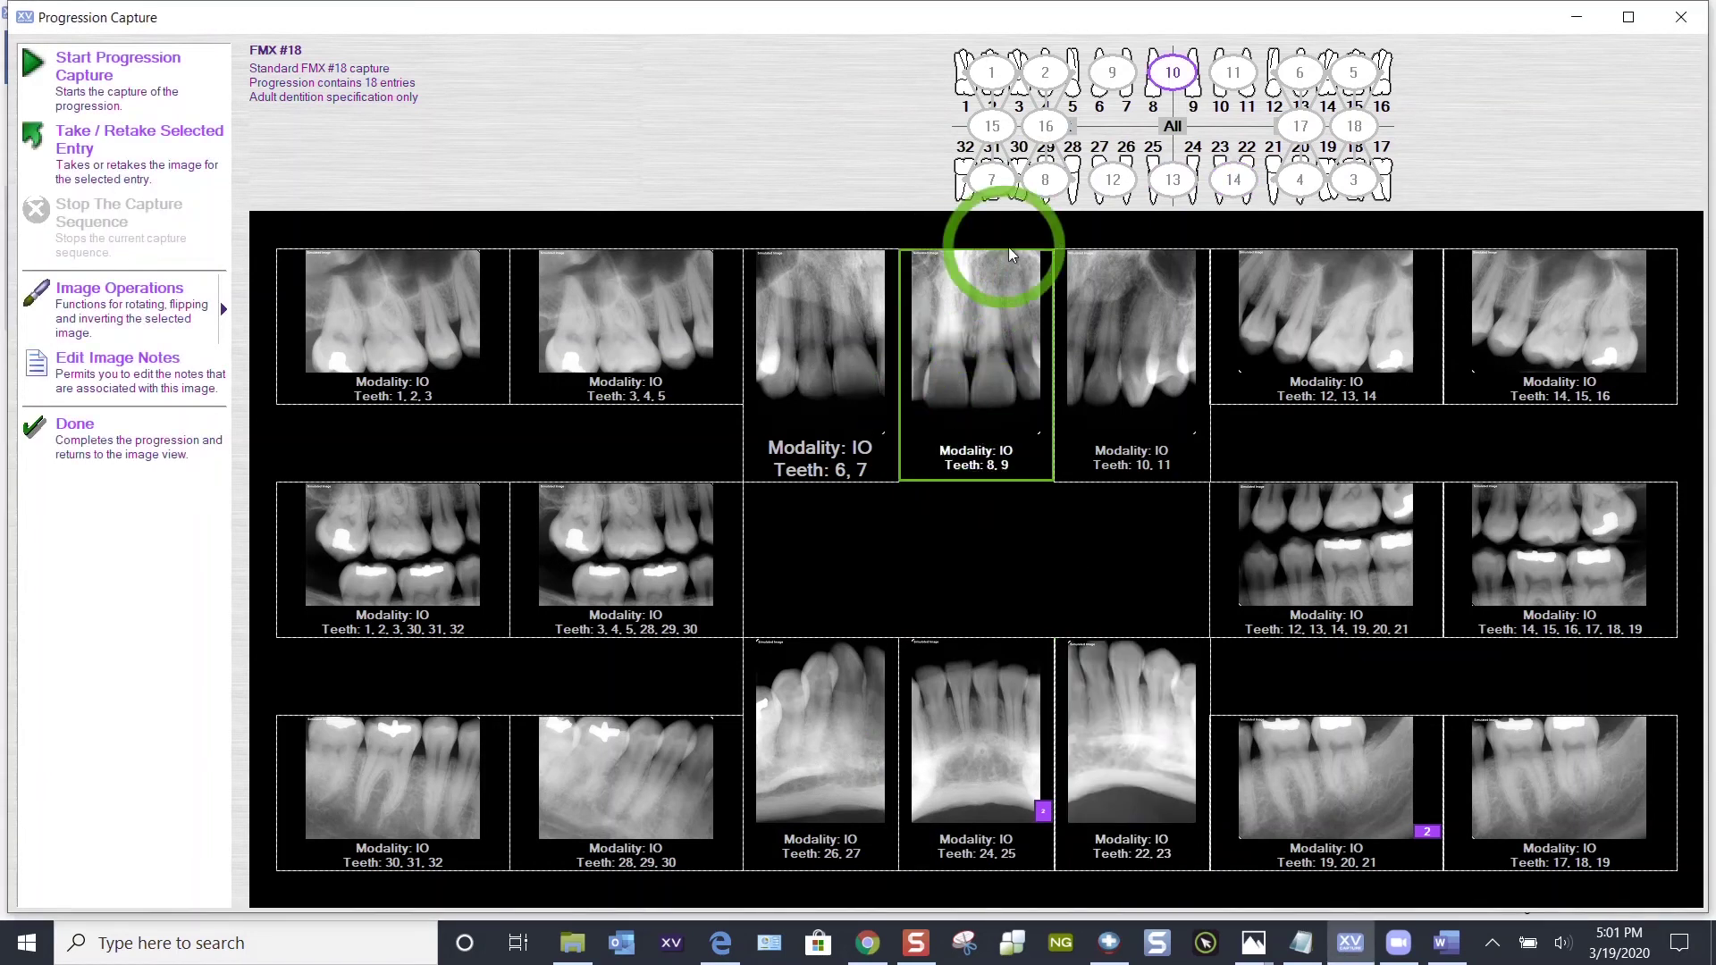
click(126, 159)
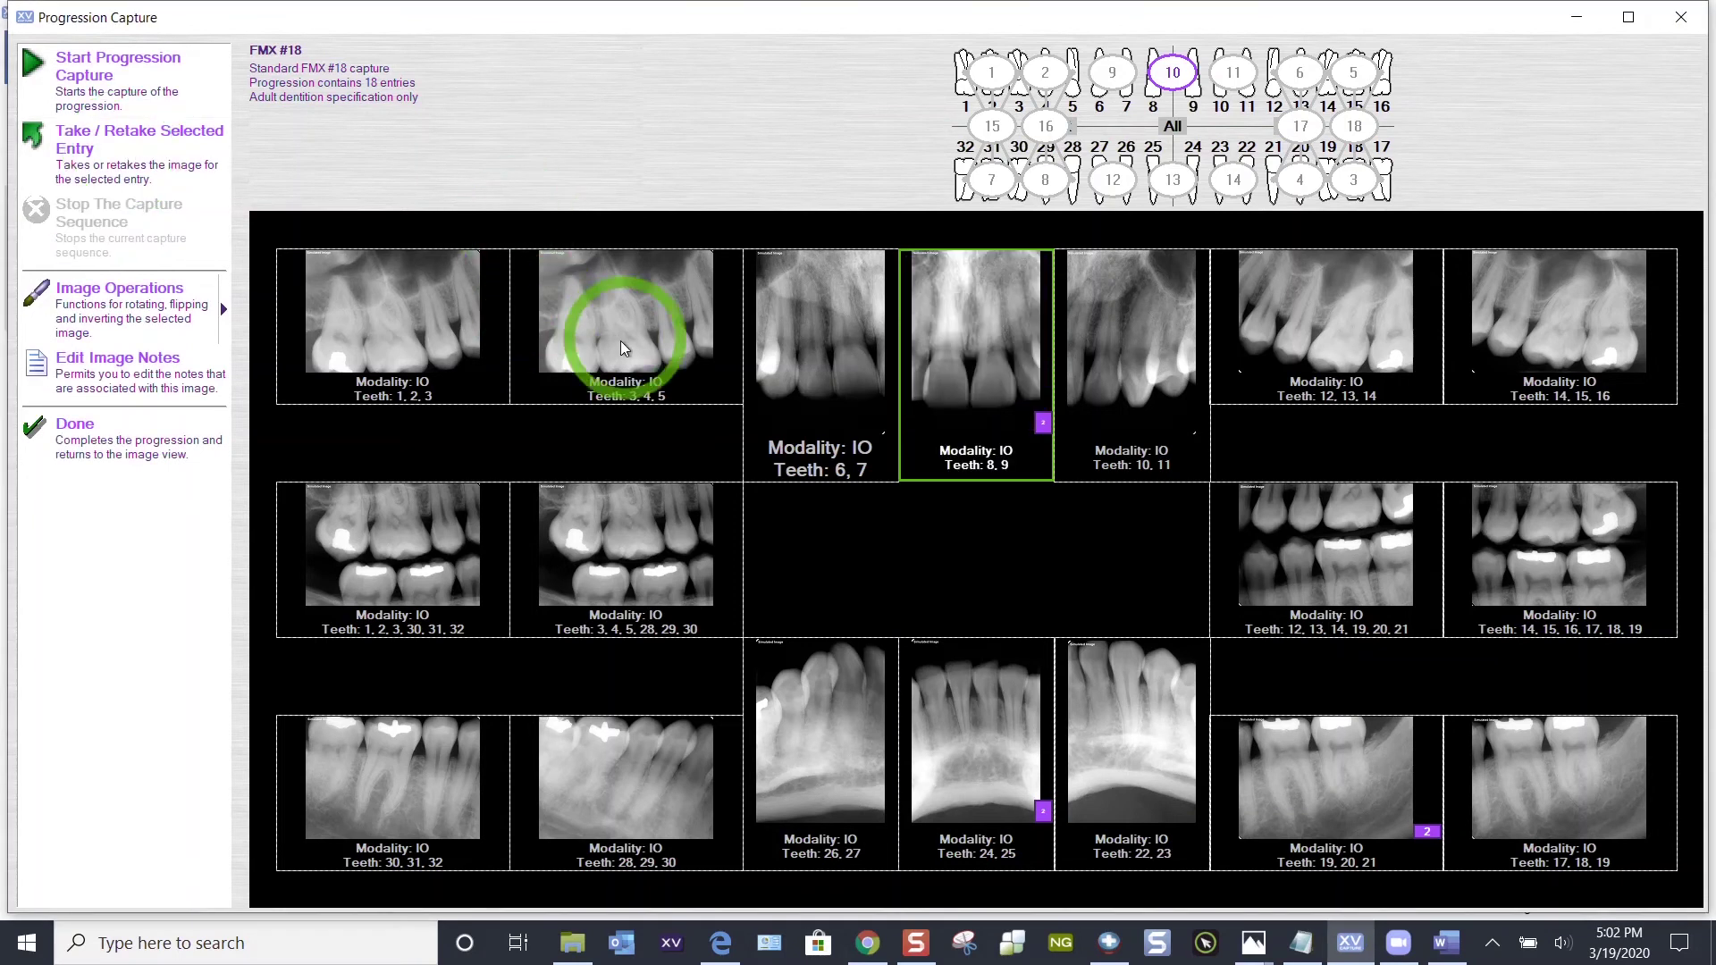
click(418, 330)
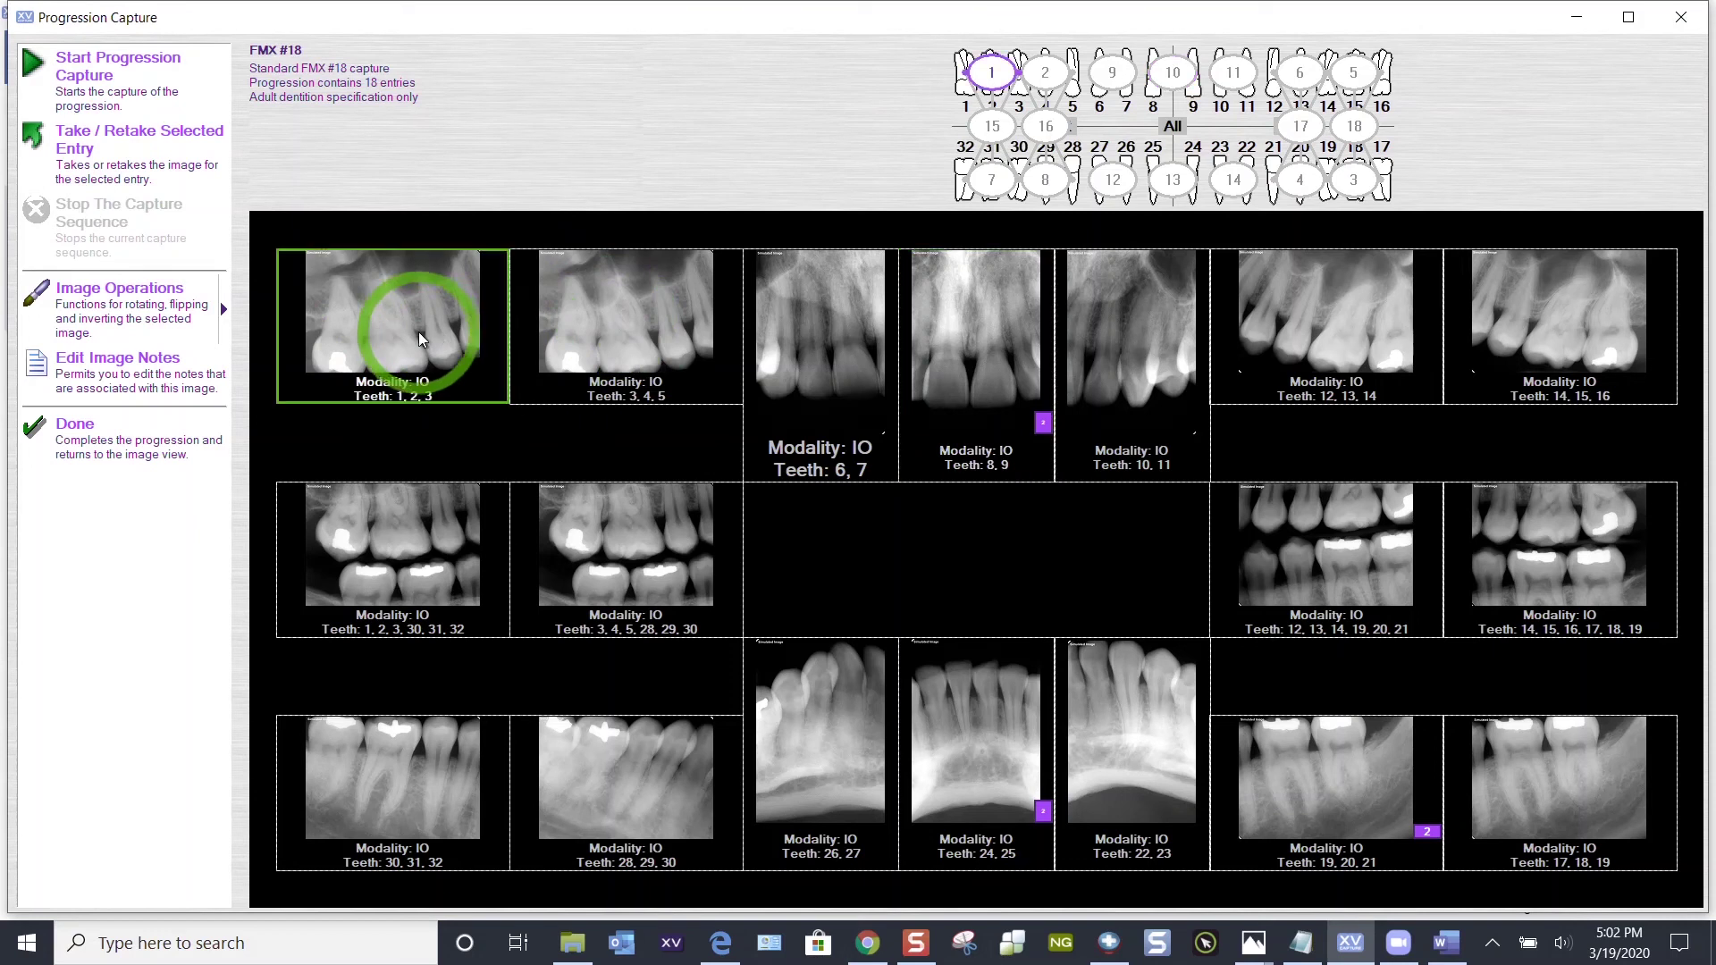
click(140, 164)
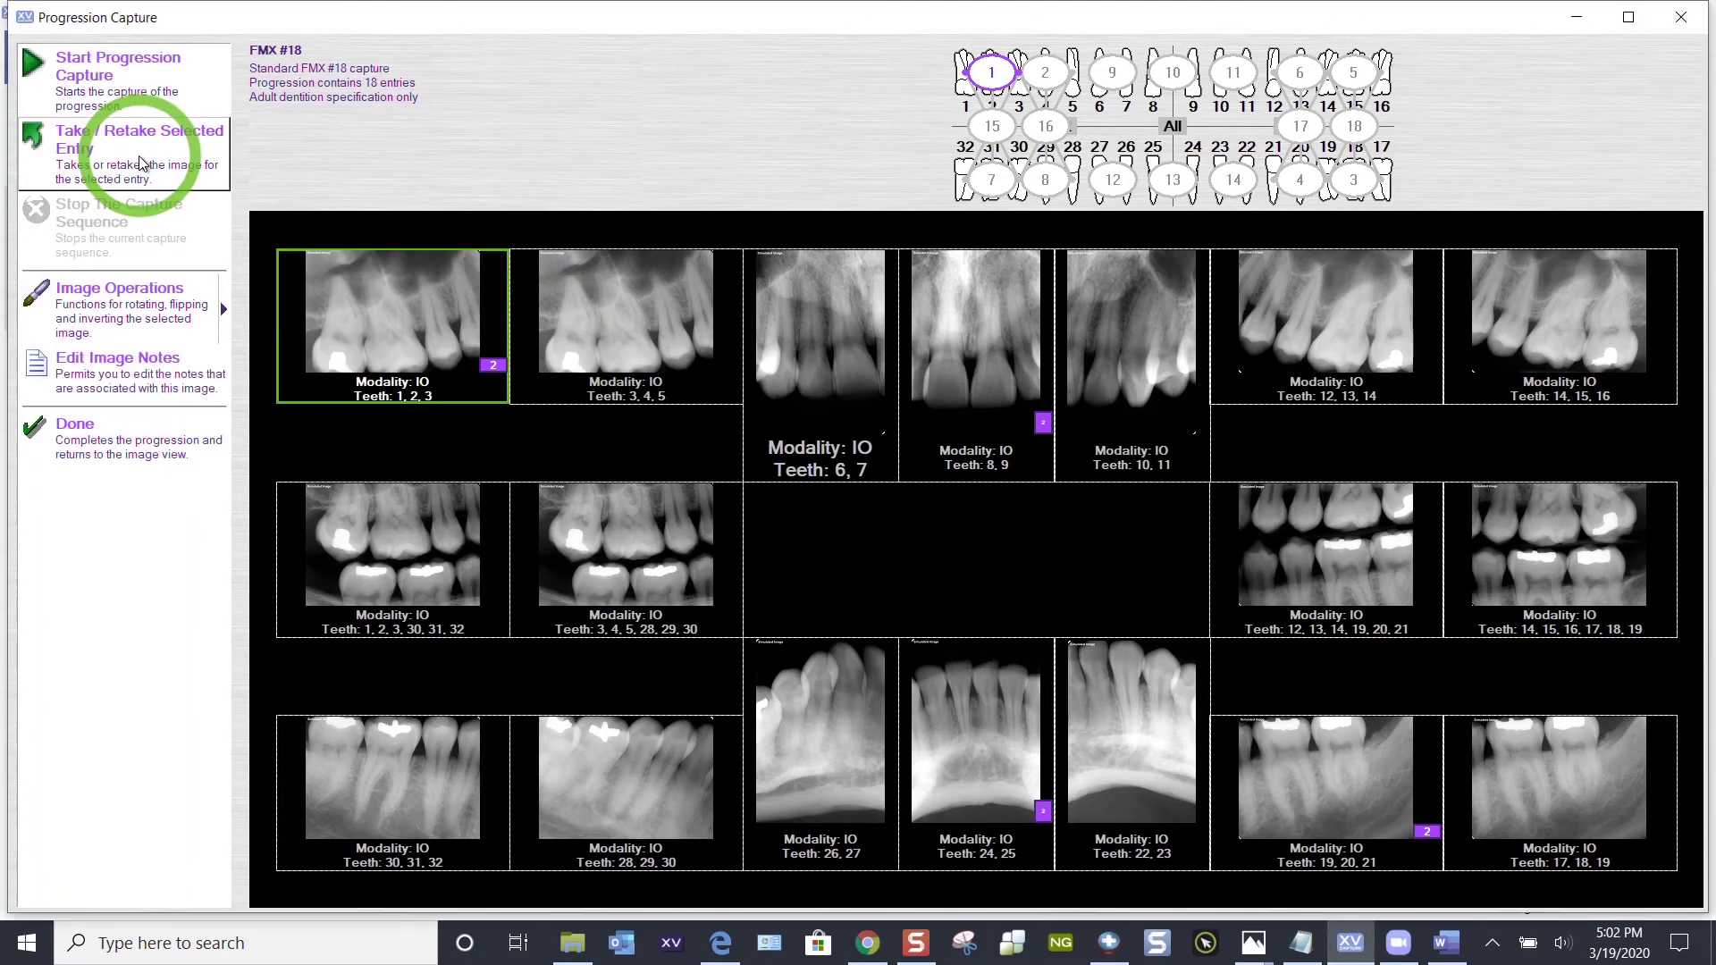
Complete the FMX #18 progression, save the captured images and return to the main screen
click(208, 306)
click(853, 536)
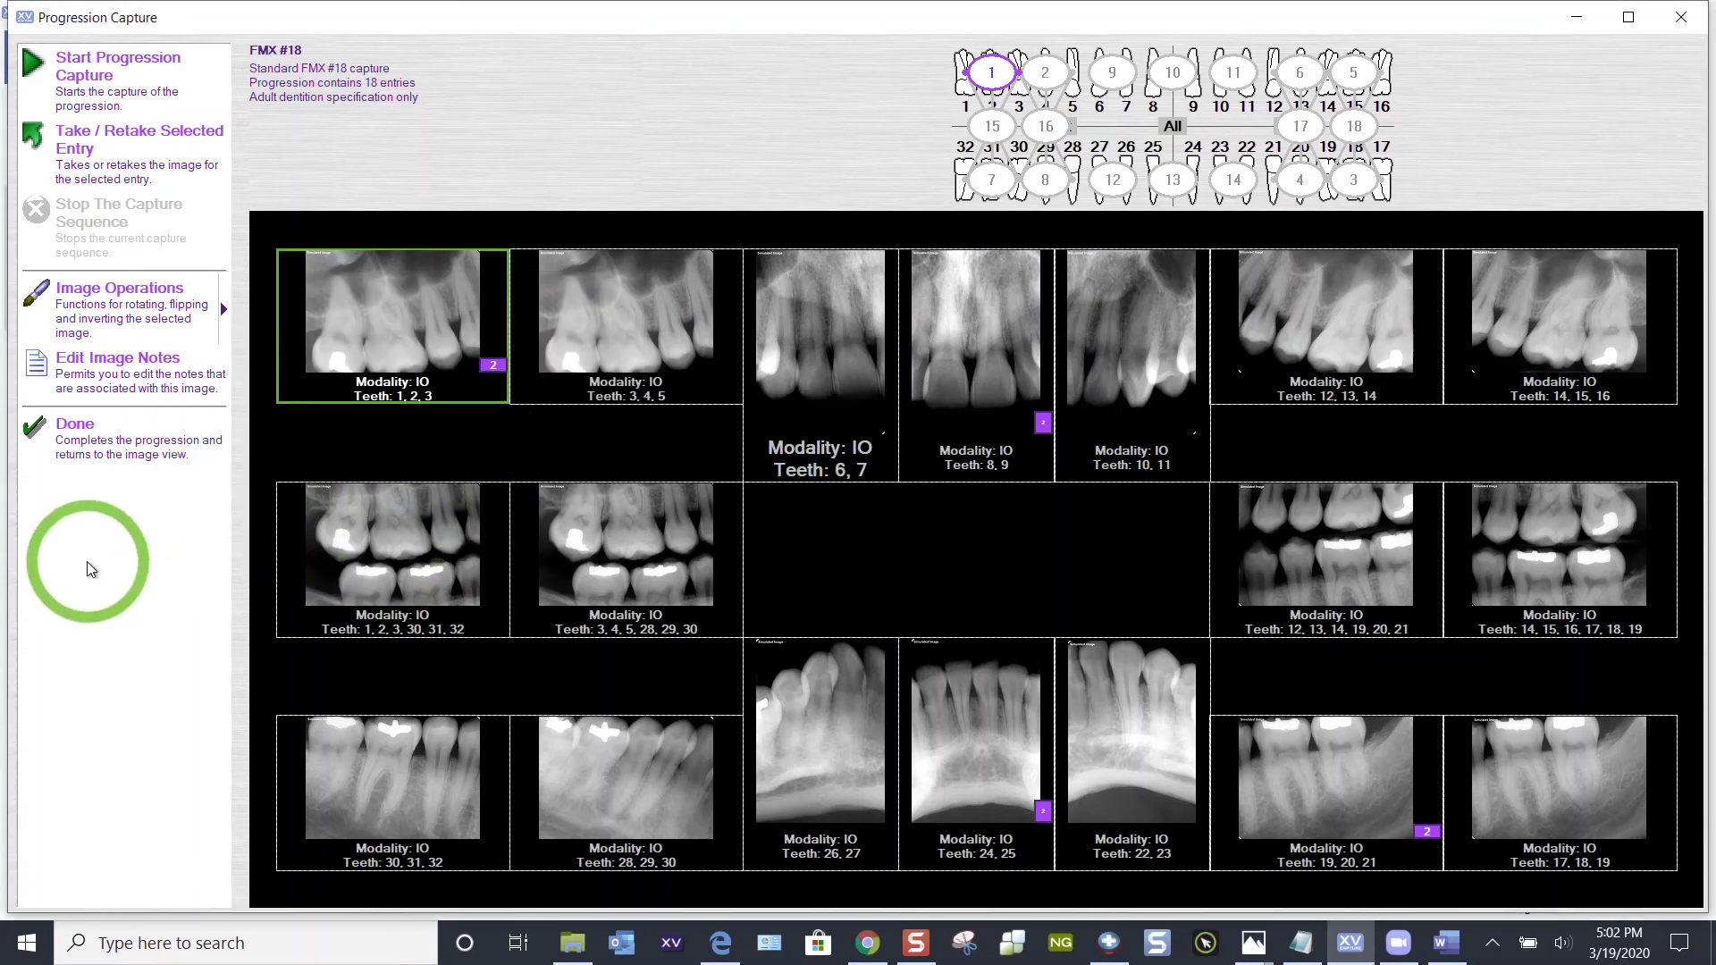
click(77, 435)
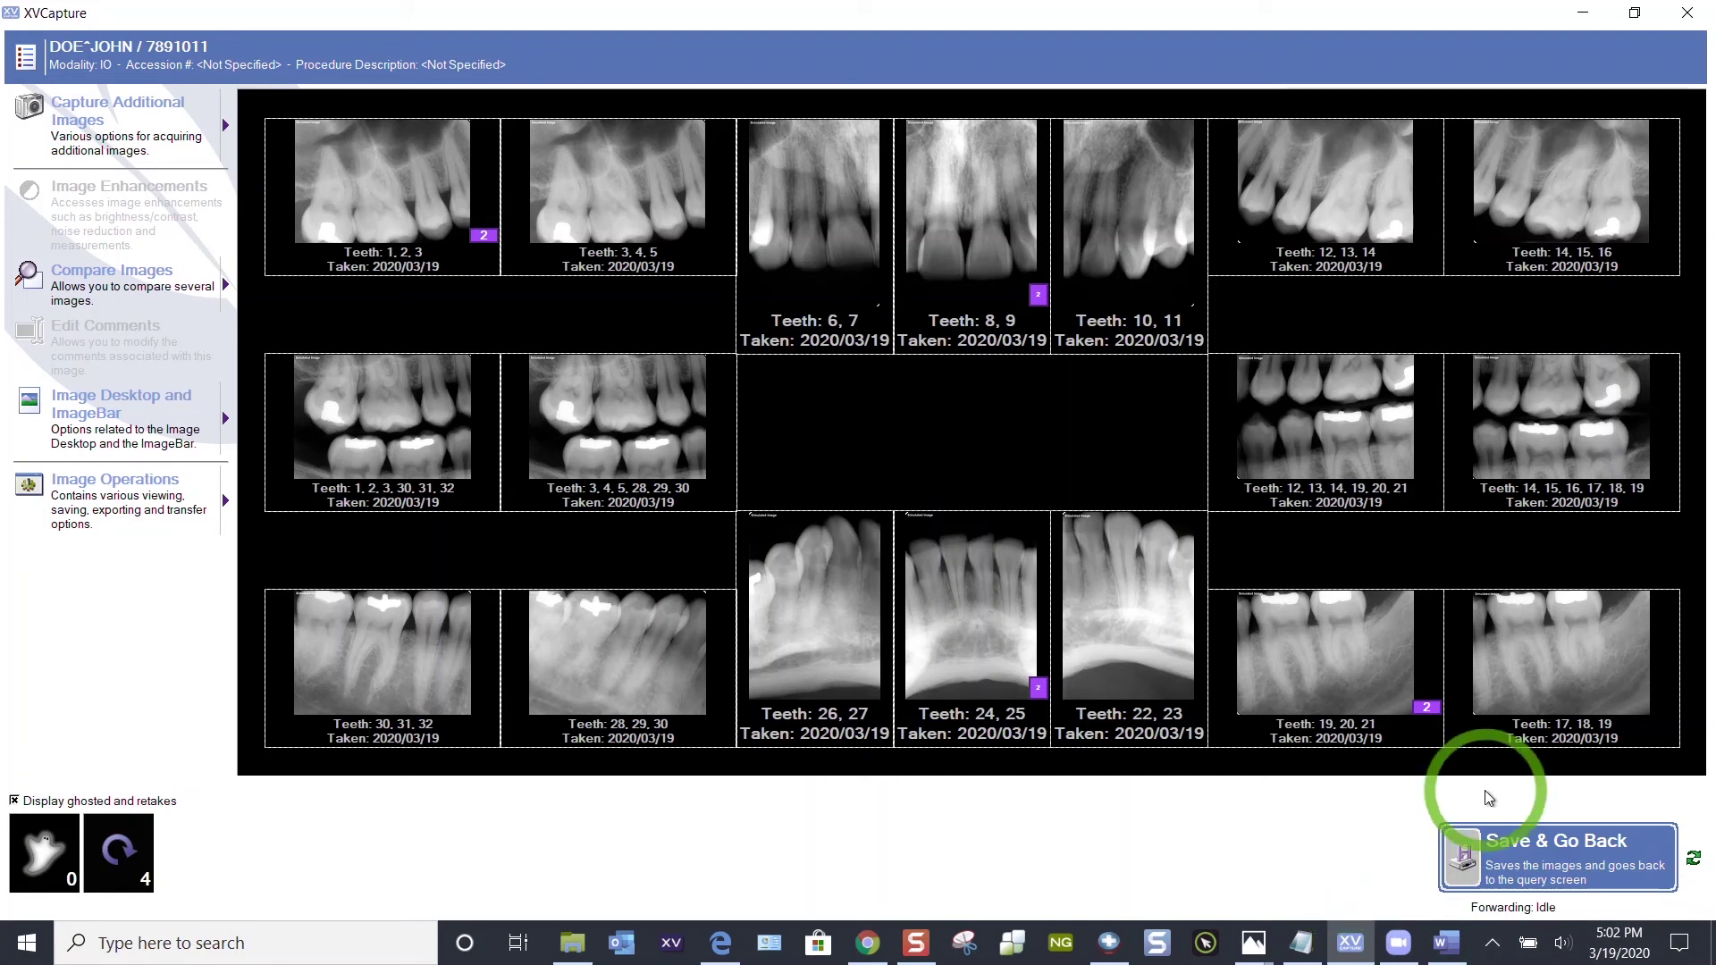
click(1530, 845)
click(1530, 845)
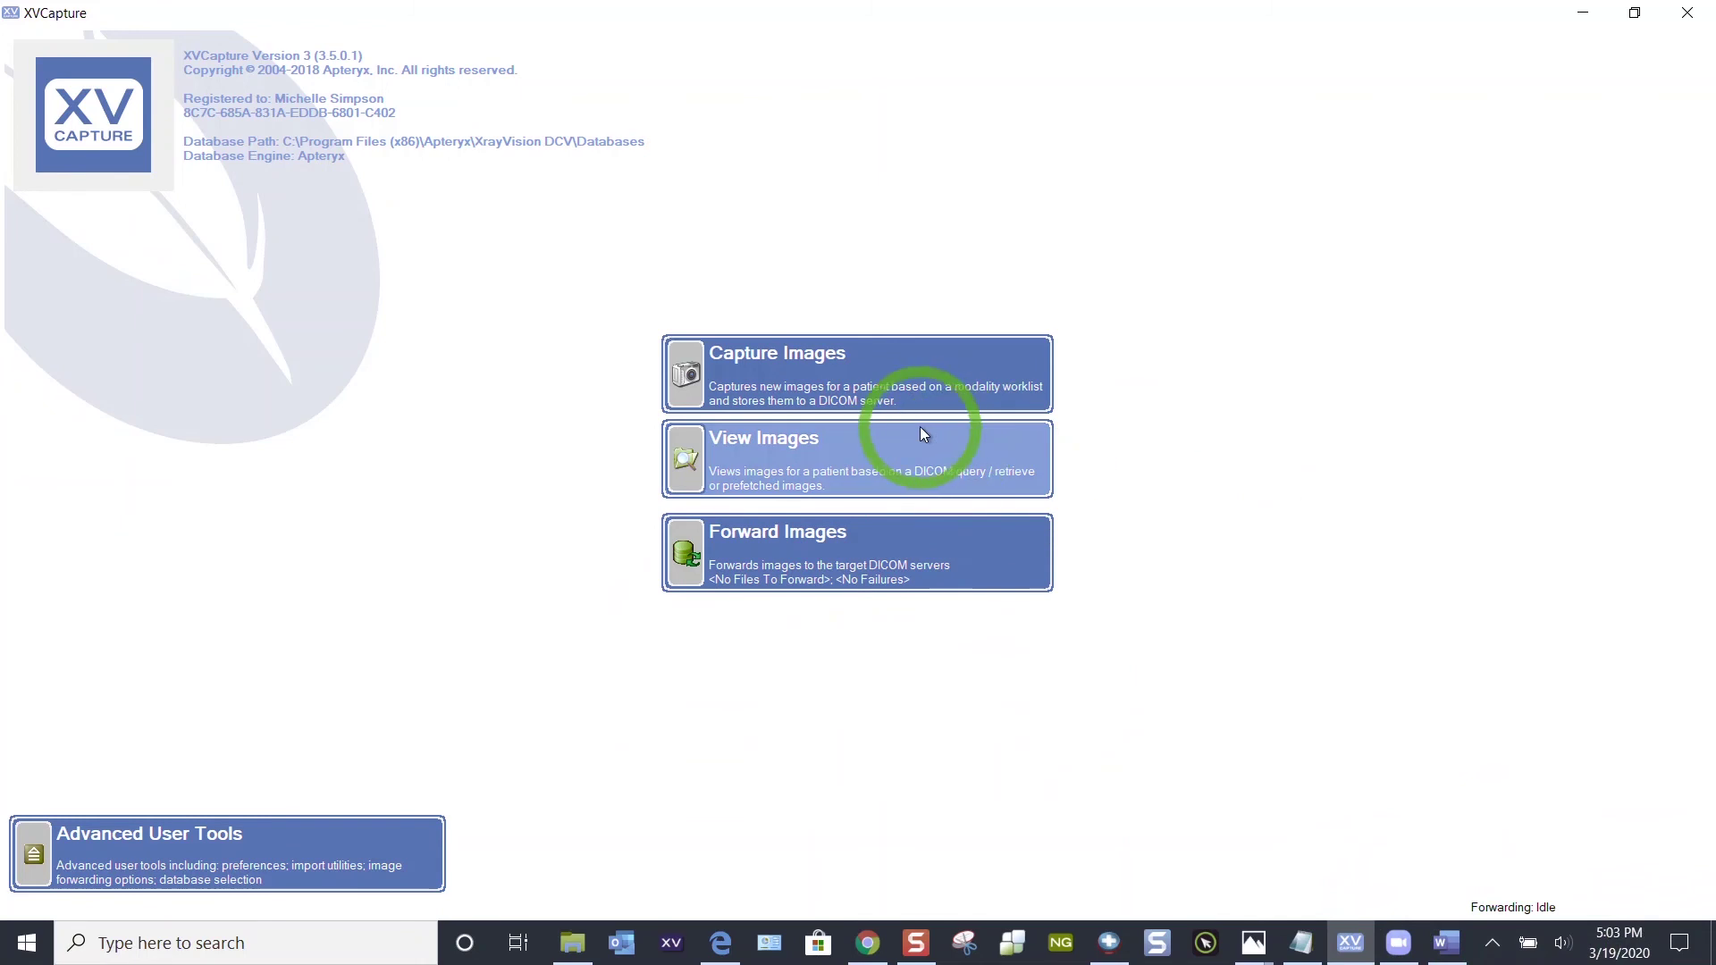
Query the data sources for the same patient's images and hide the thumbnails beside the study list
click(877, 449)
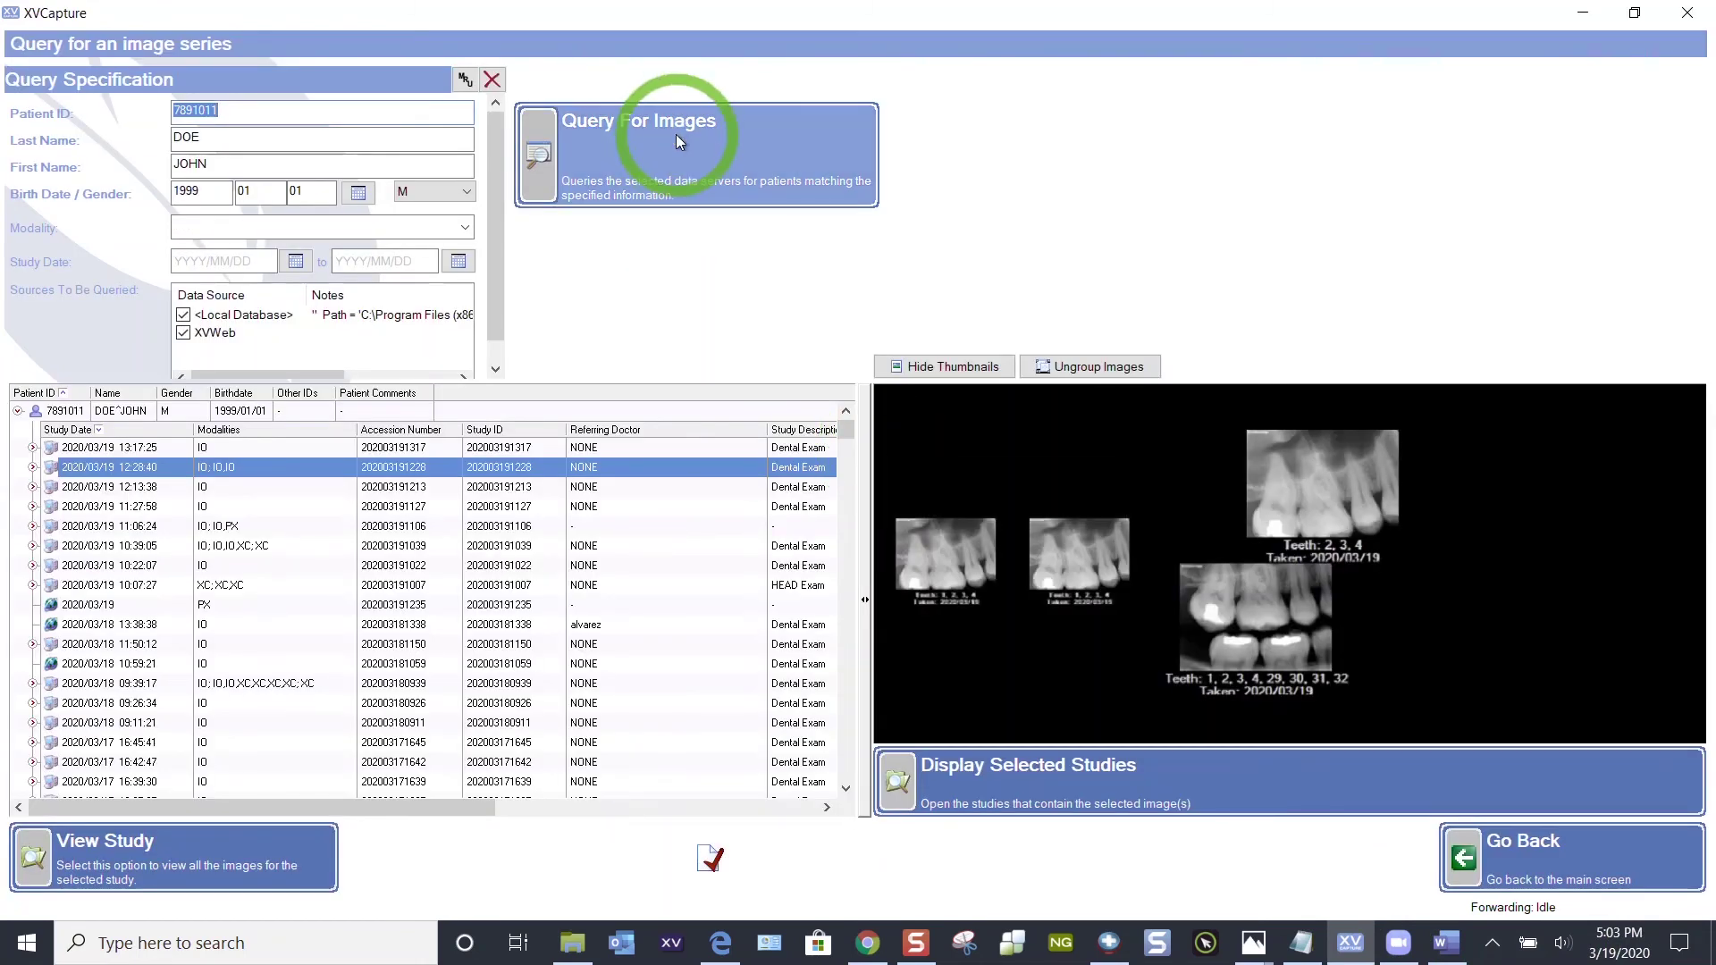
click(676, 134)
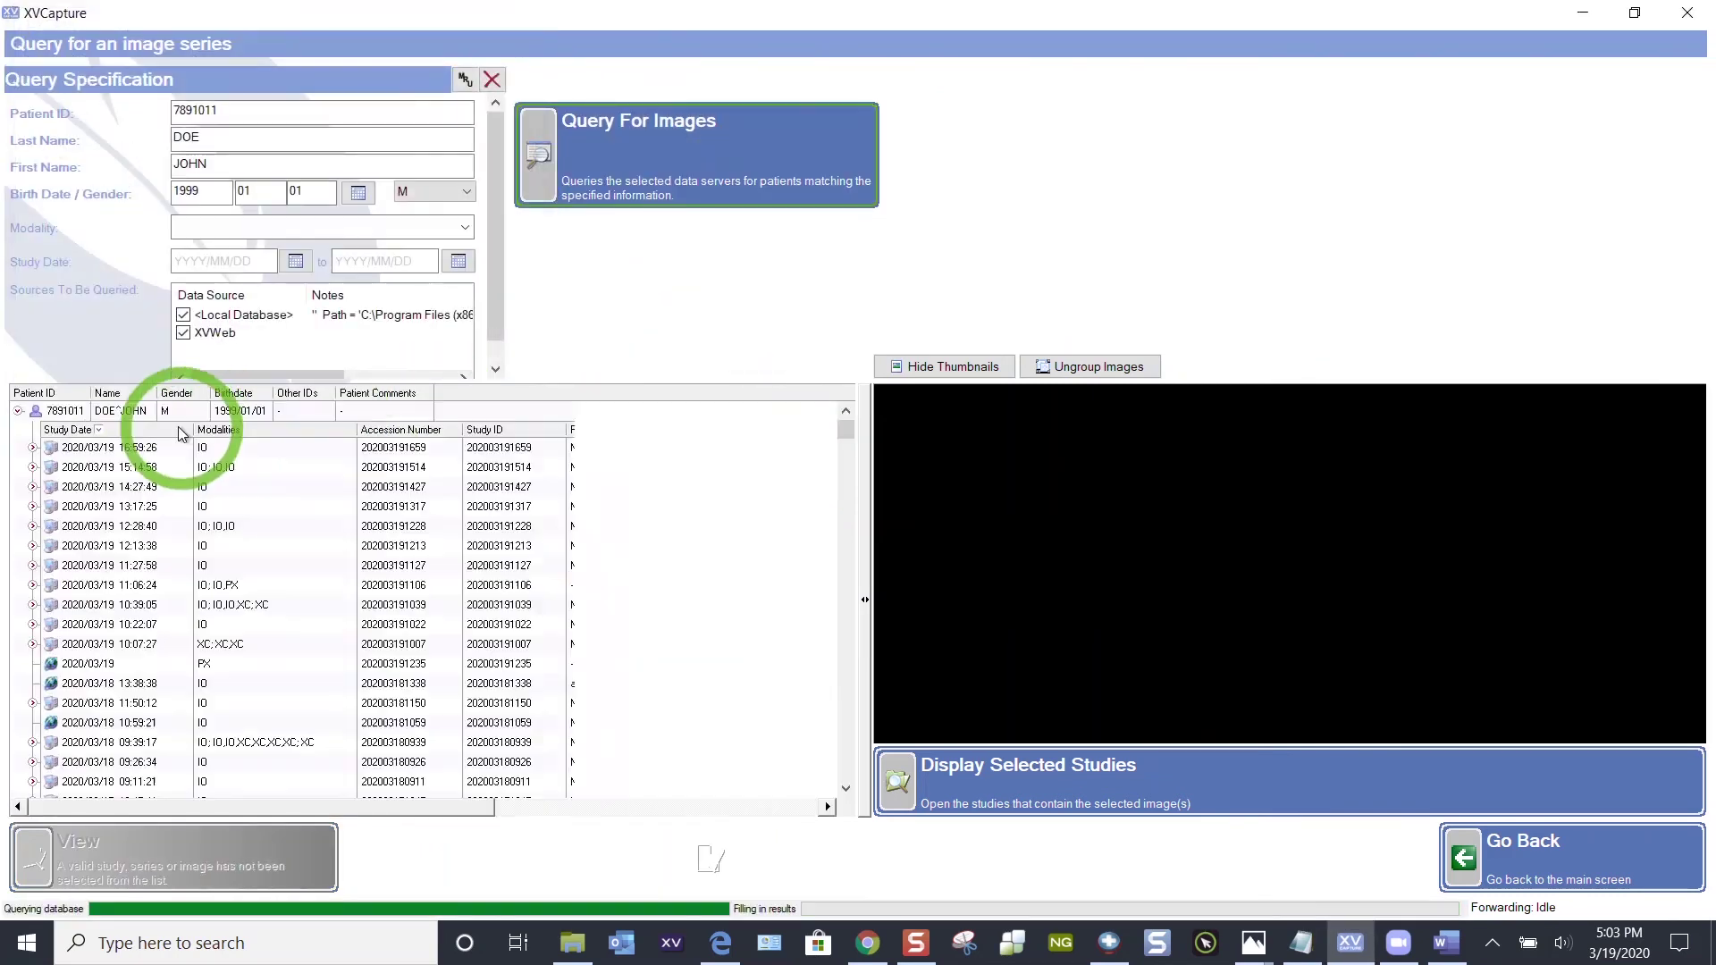
click(978, 366)
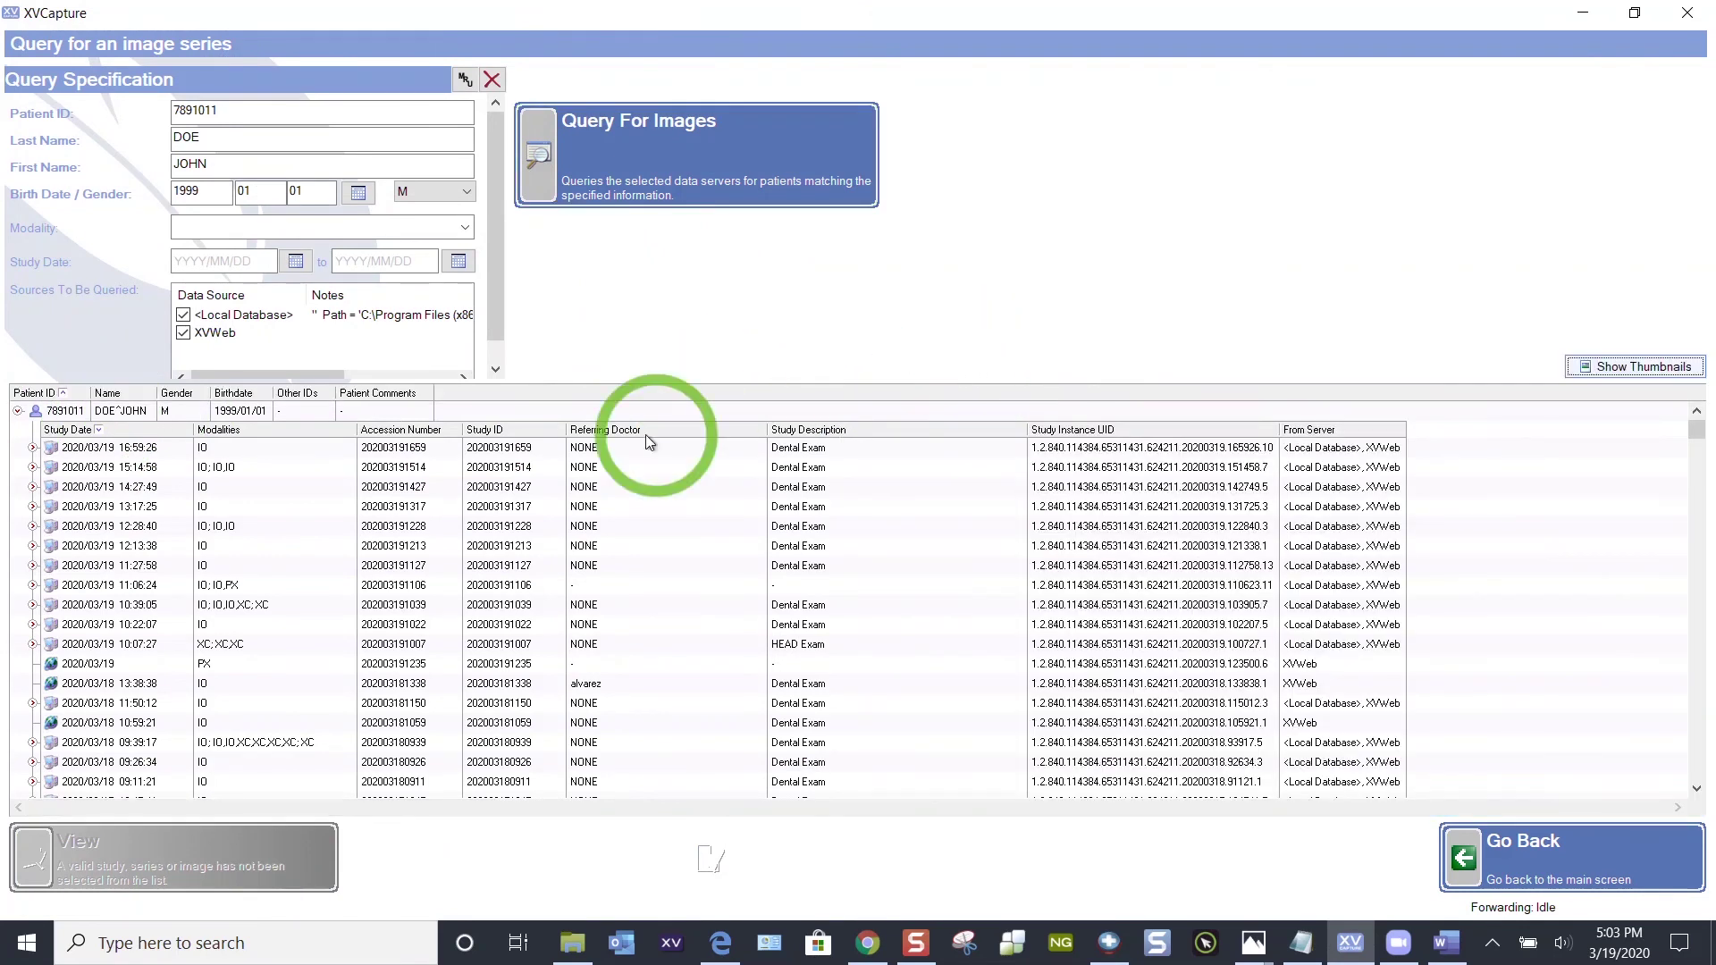
Select the study dated 2020/03/19 16:59:26, show its thumbnails and open the study for viewing
click(556, 451)
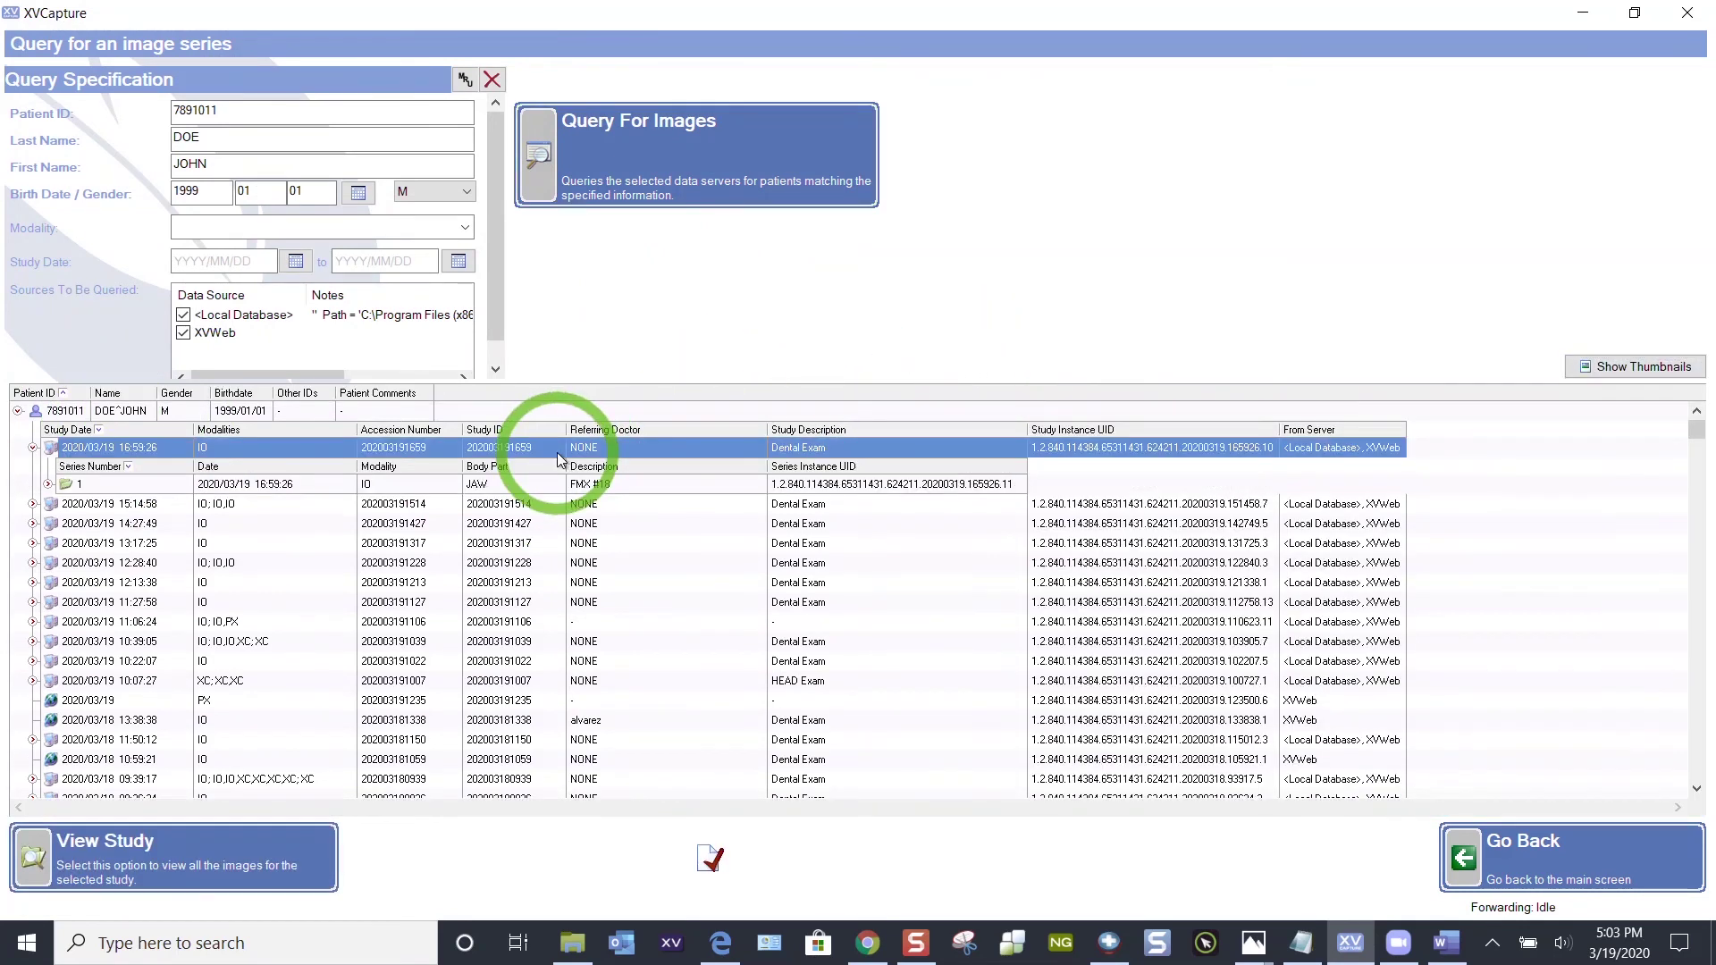
click(1674, 362)
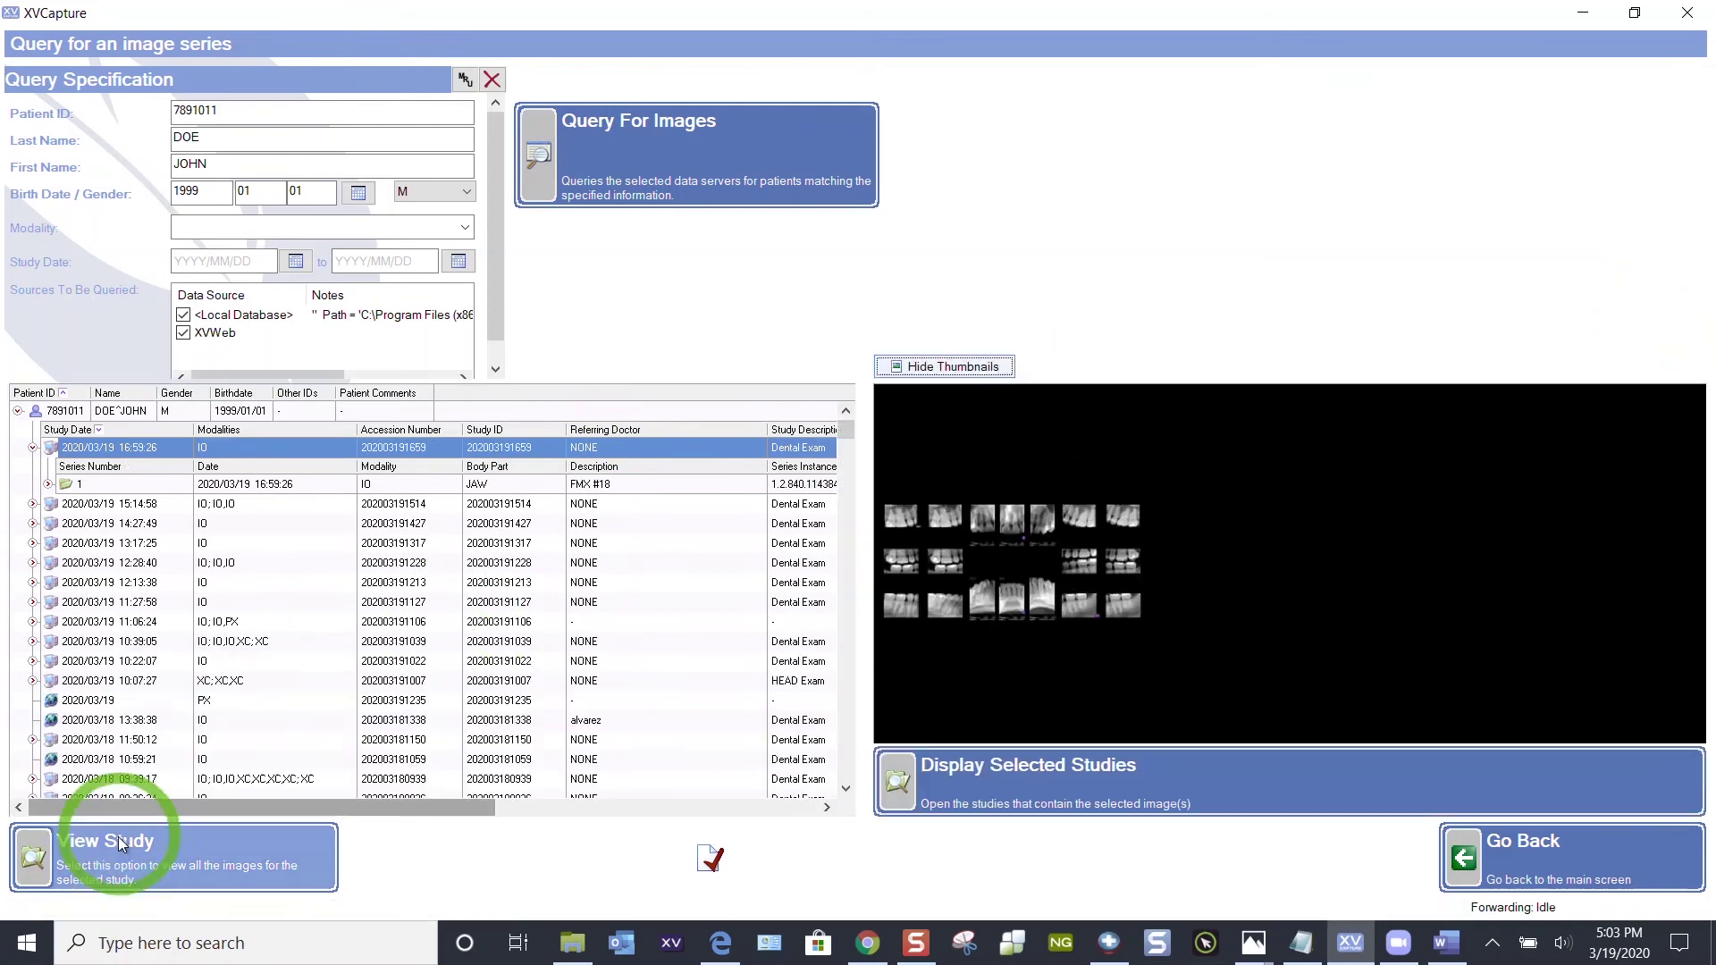
click(117, 845)
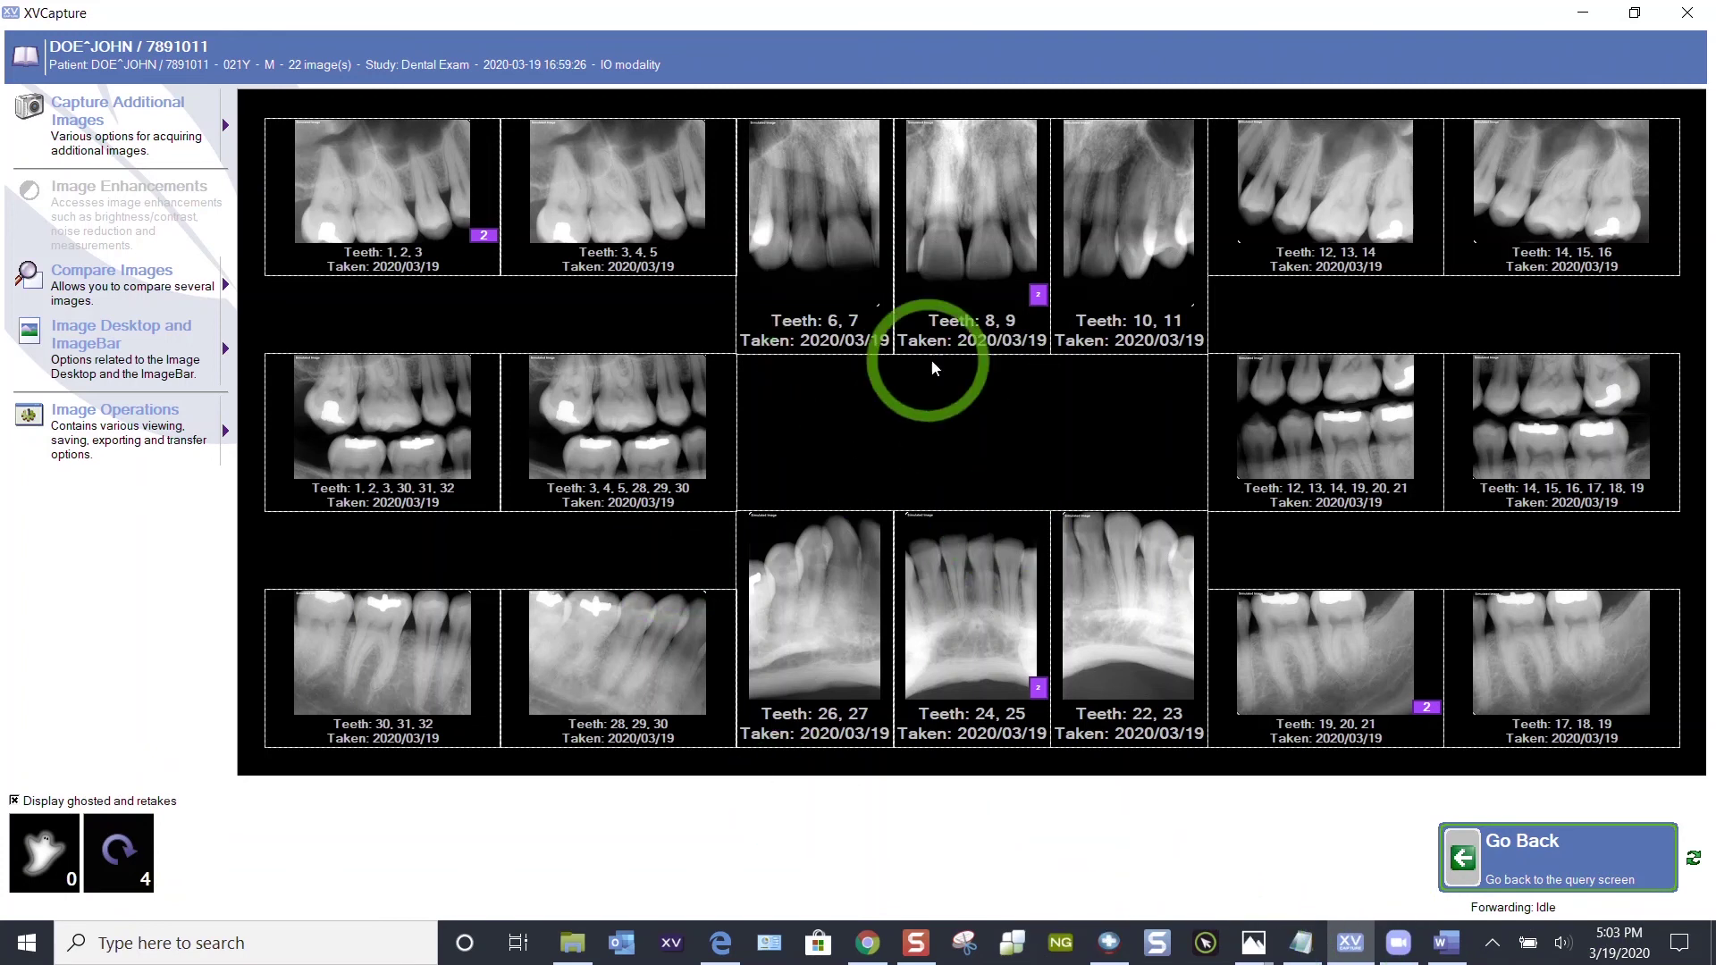
Choose the retaken image as the primary image for teeth 1, 2, 3 and for teeth 8, 9
click(485, 235)
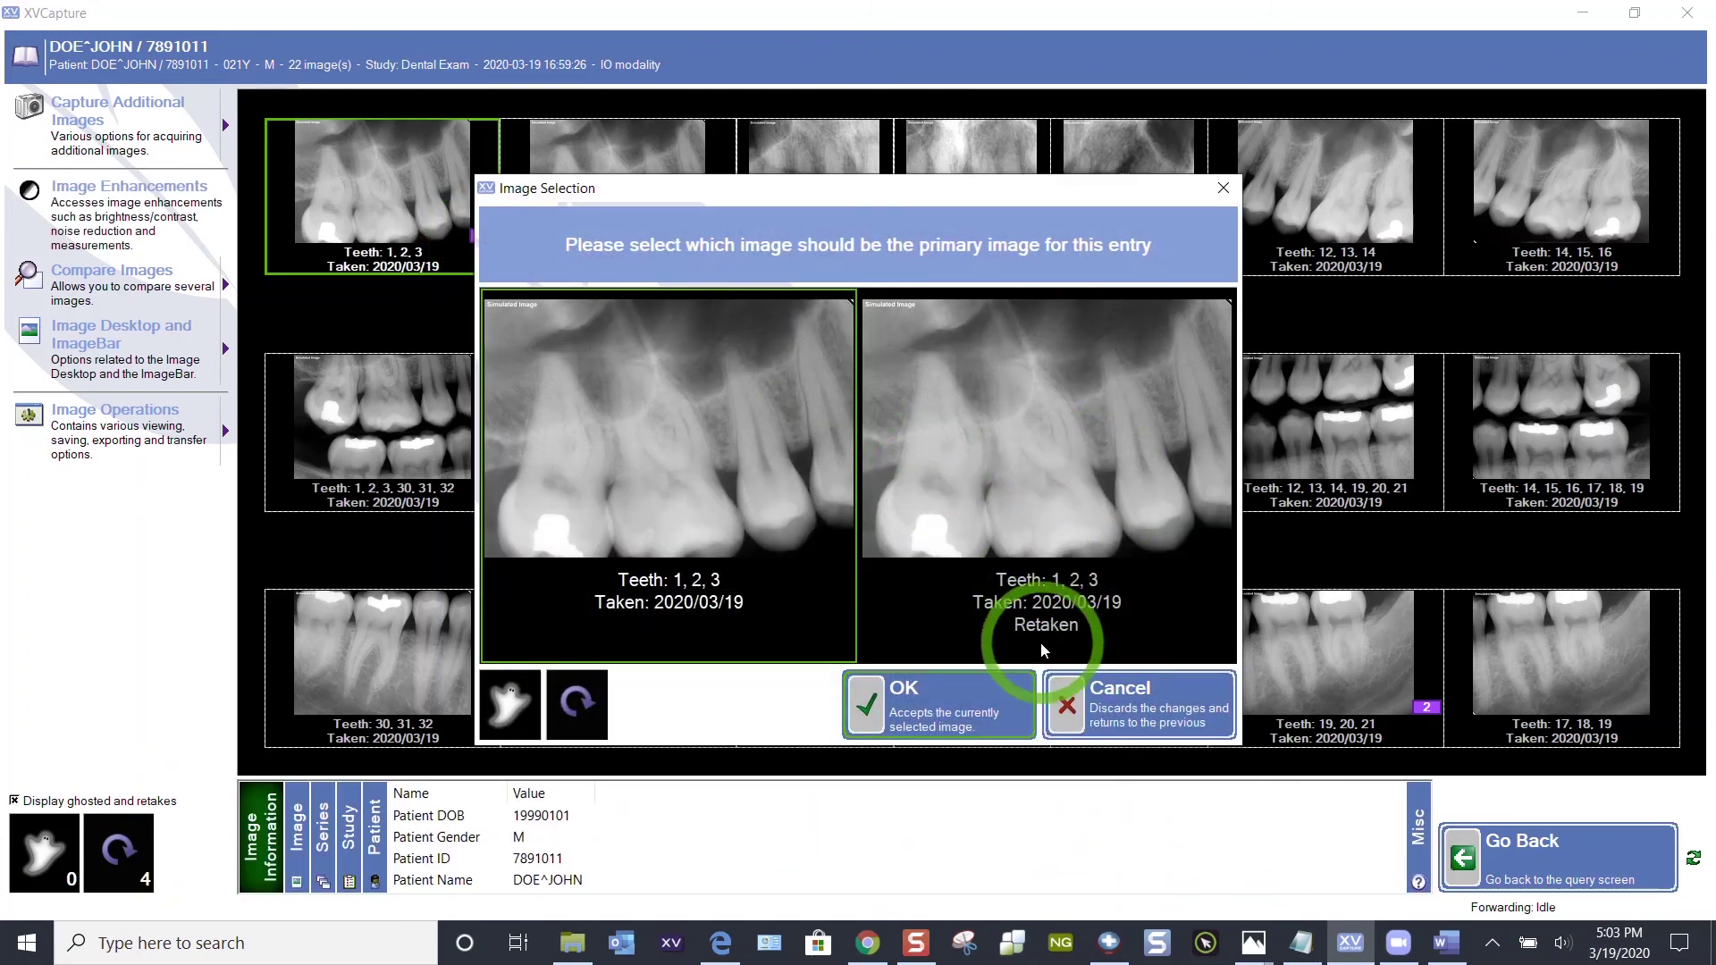
double_click(1058, 482)
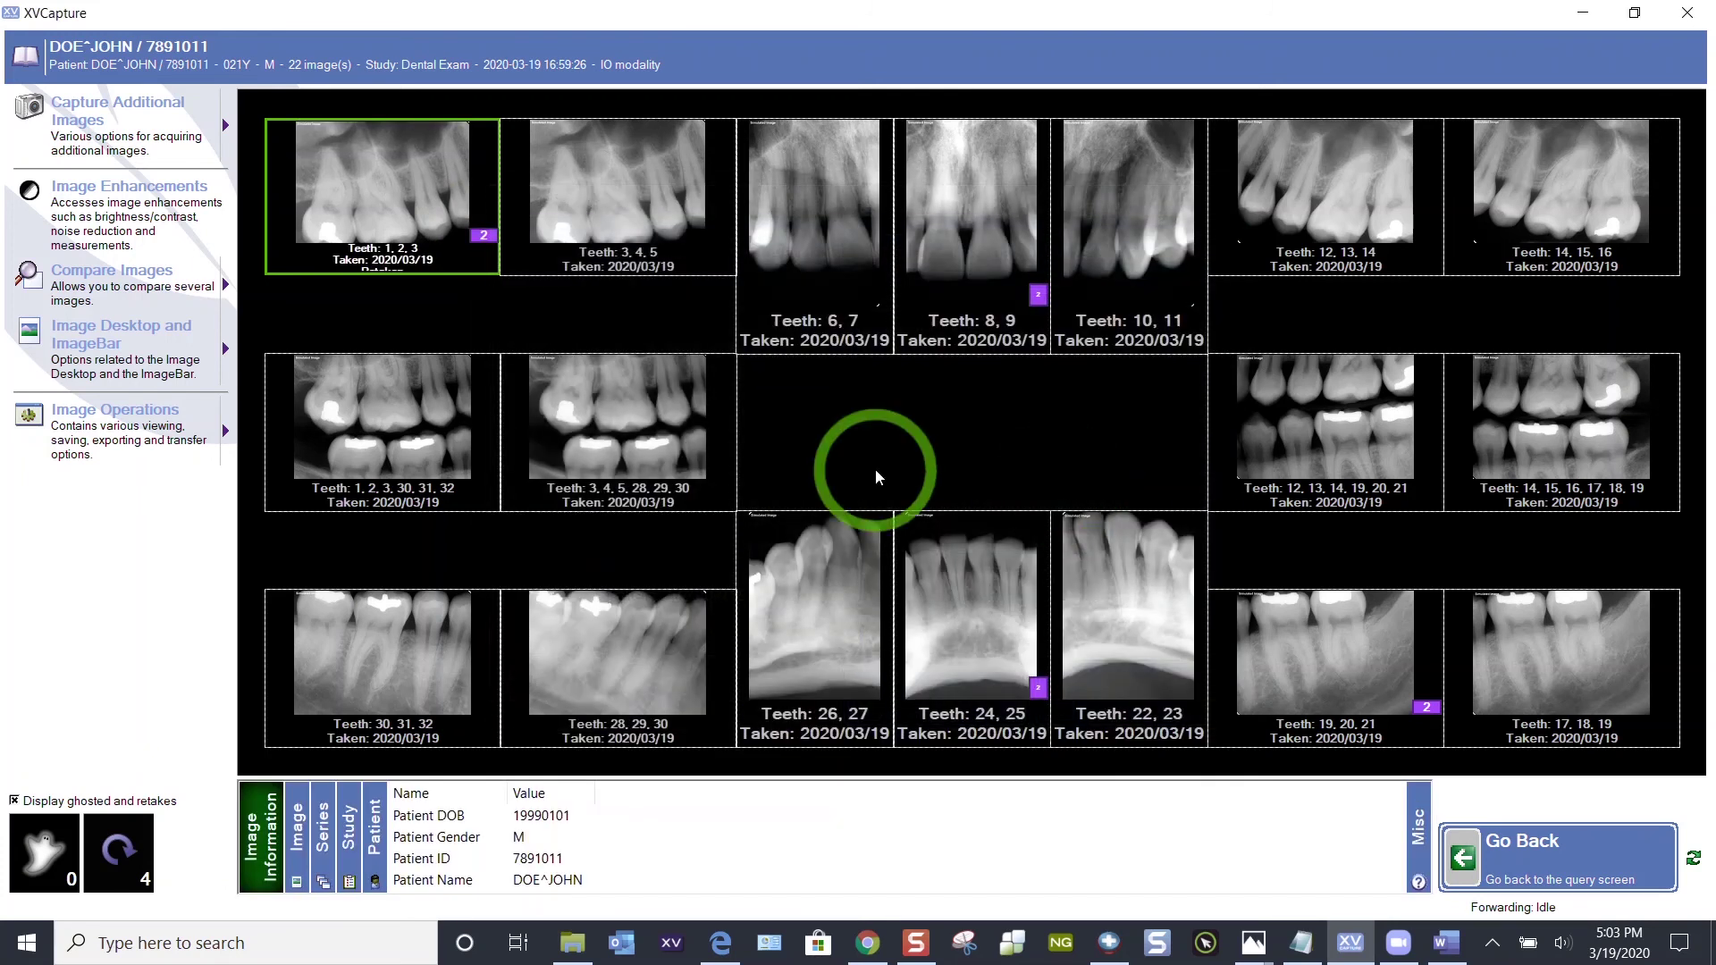
click(1034, 291)
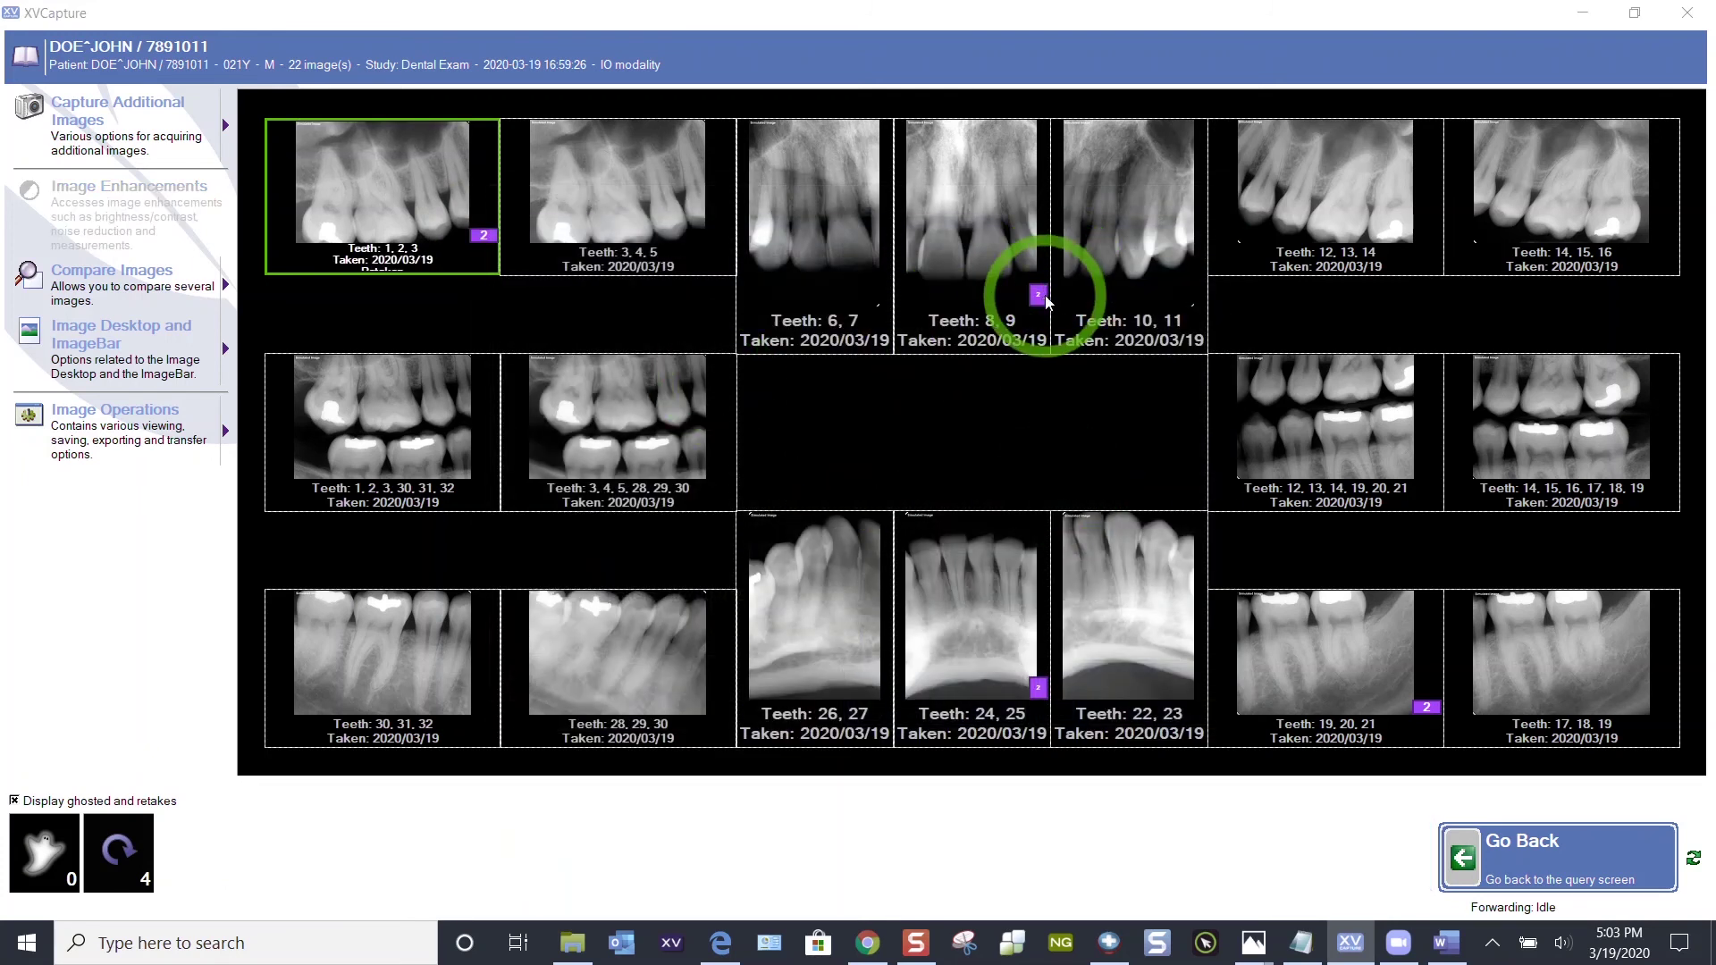
double_click(994, 463)
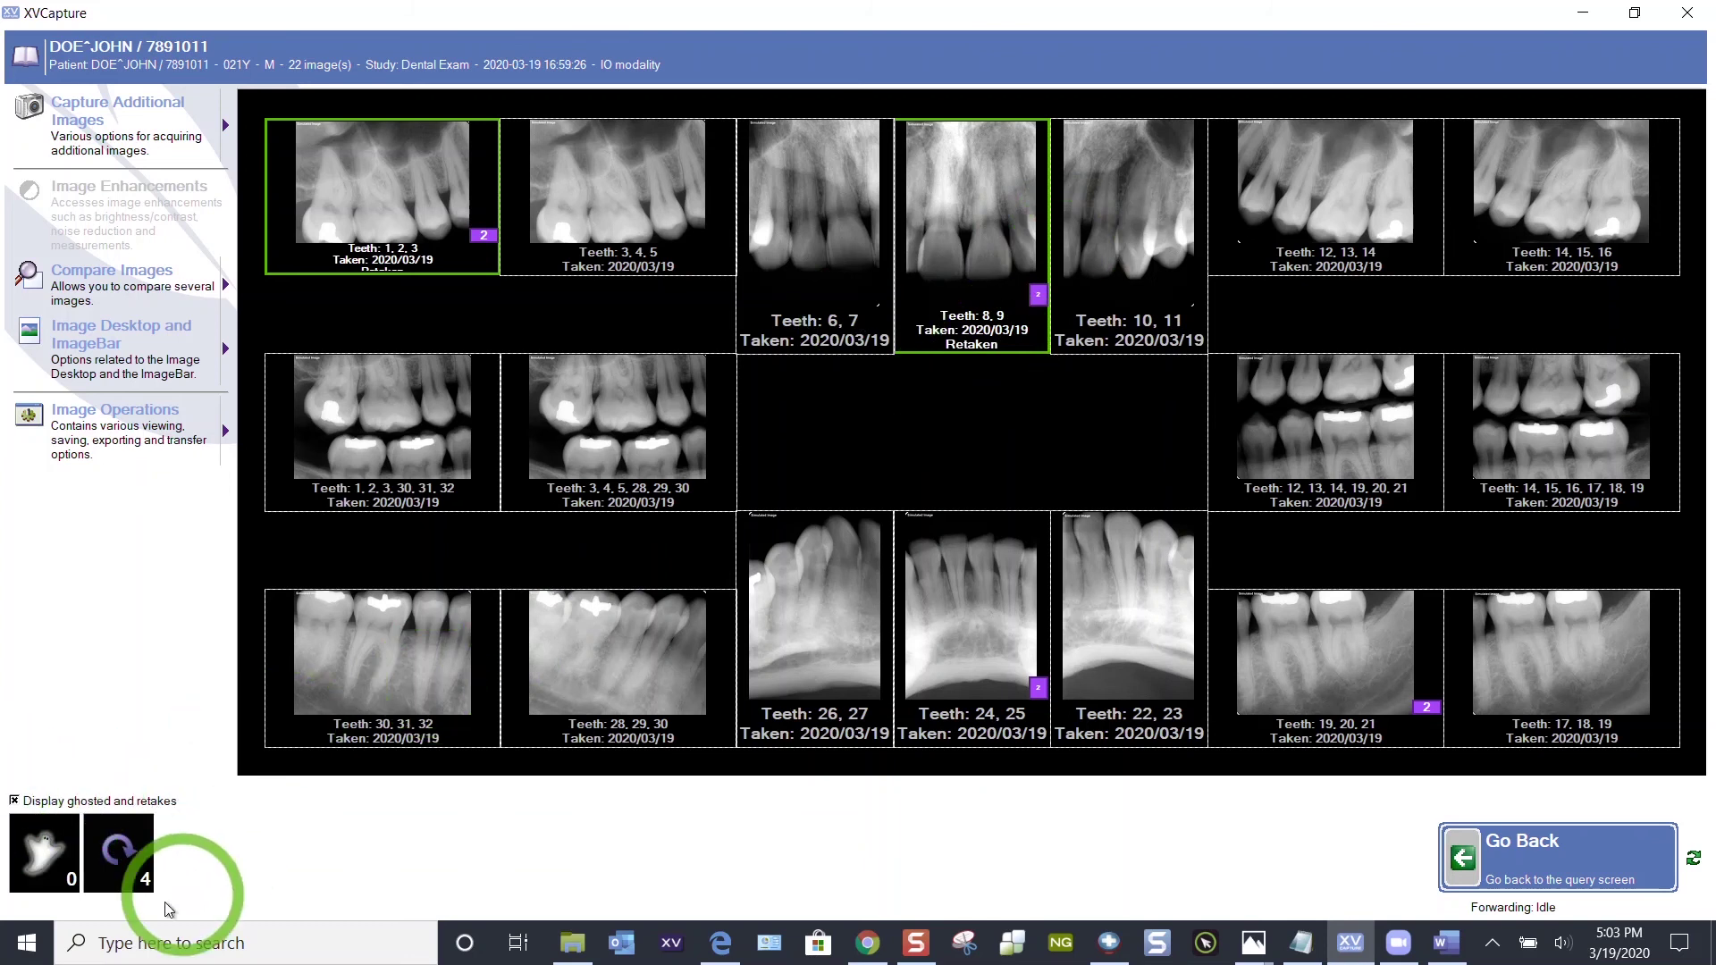
Turn off the display of ghosted and retaken images, and turn it back on
click(13, 801)
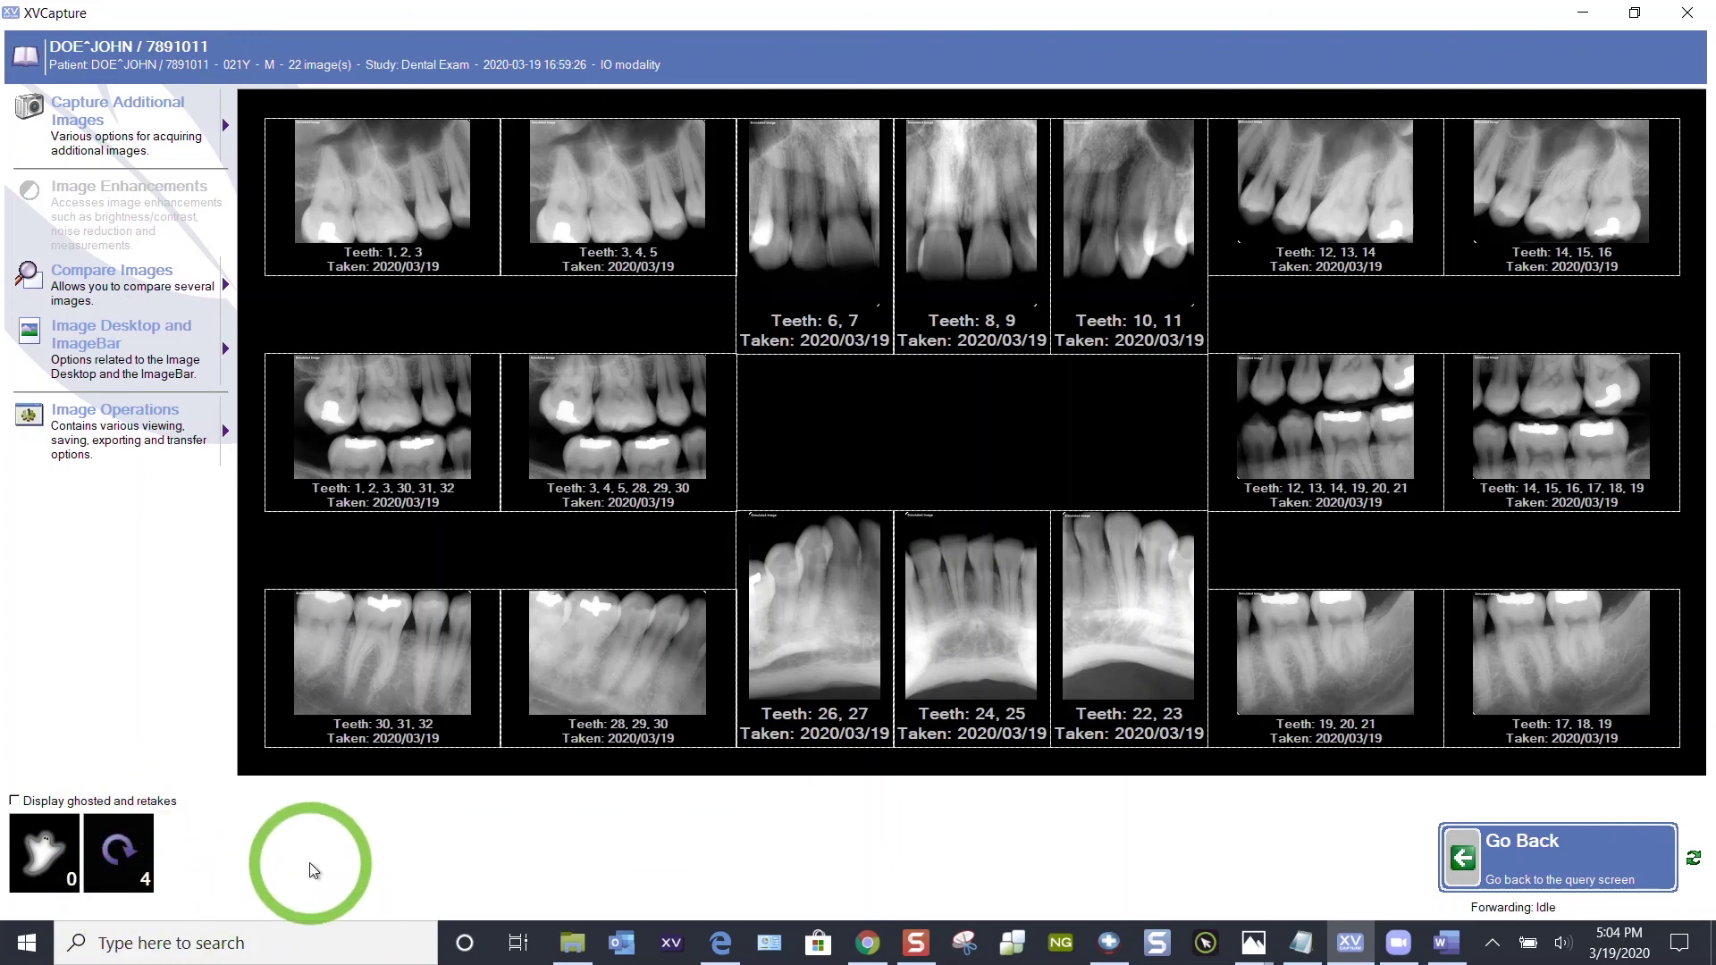
click(13, 802)
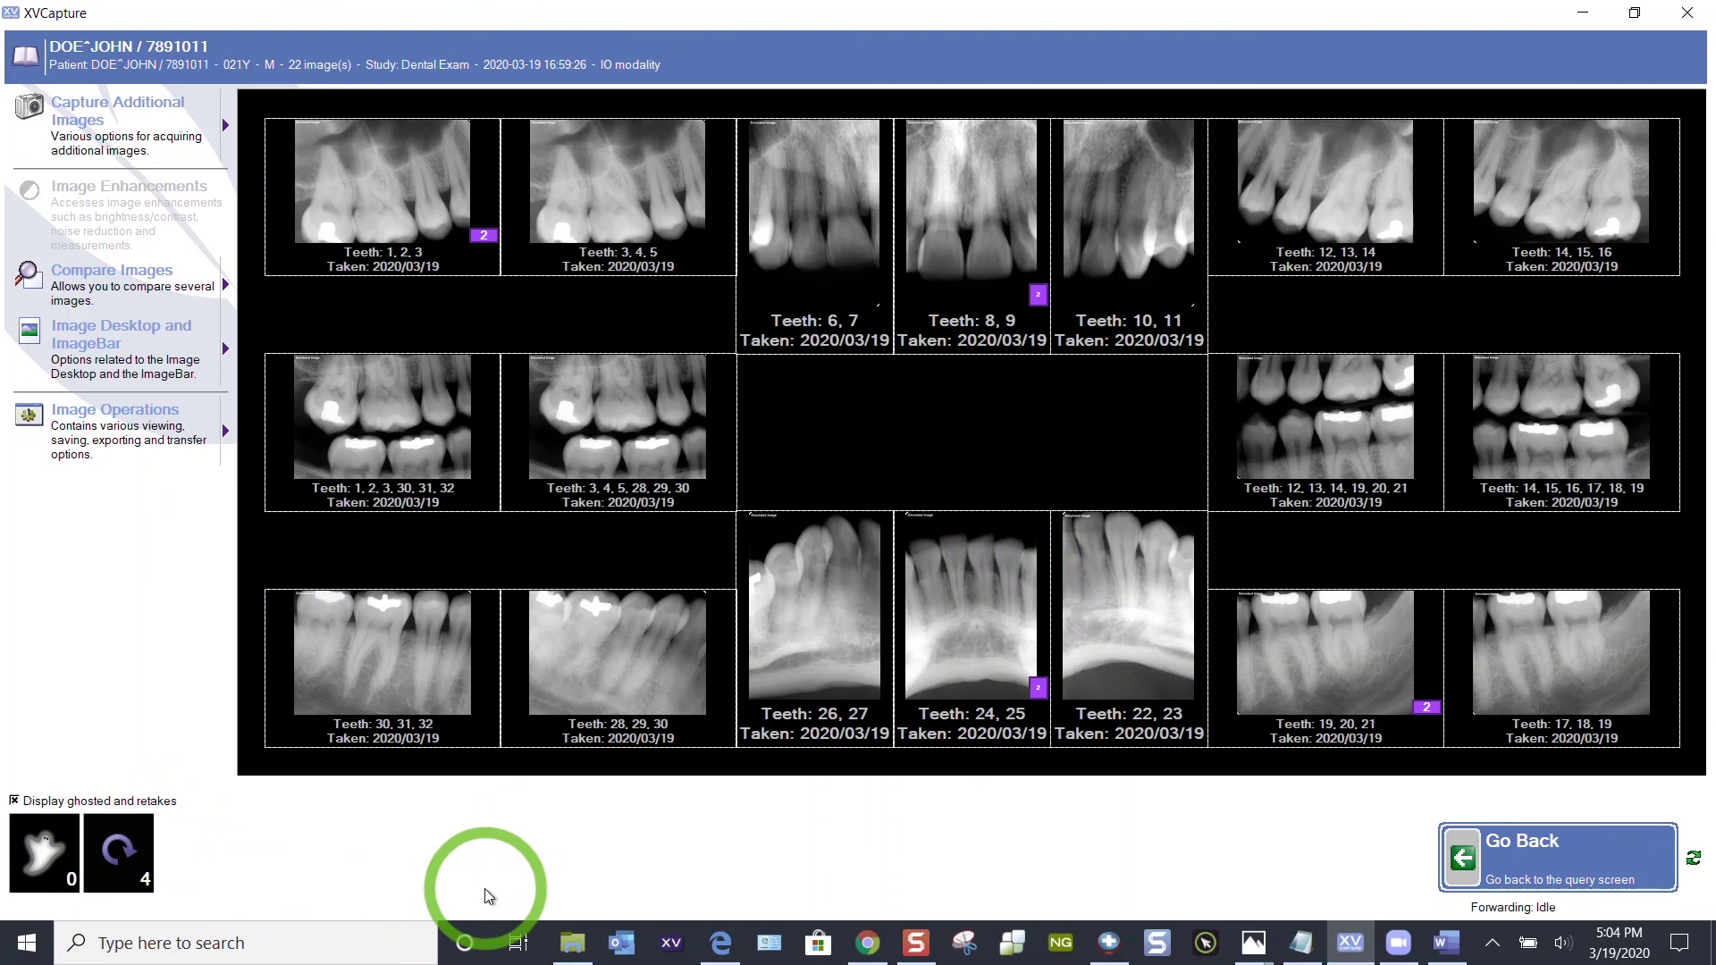
Ghost the images of teeth 1, 2, 3, 30, 31, 32 and teeth 3, 4, 5, 28, 29, 30, with ghosted and retaken images hidden
drag(382, 442, 44, 850)
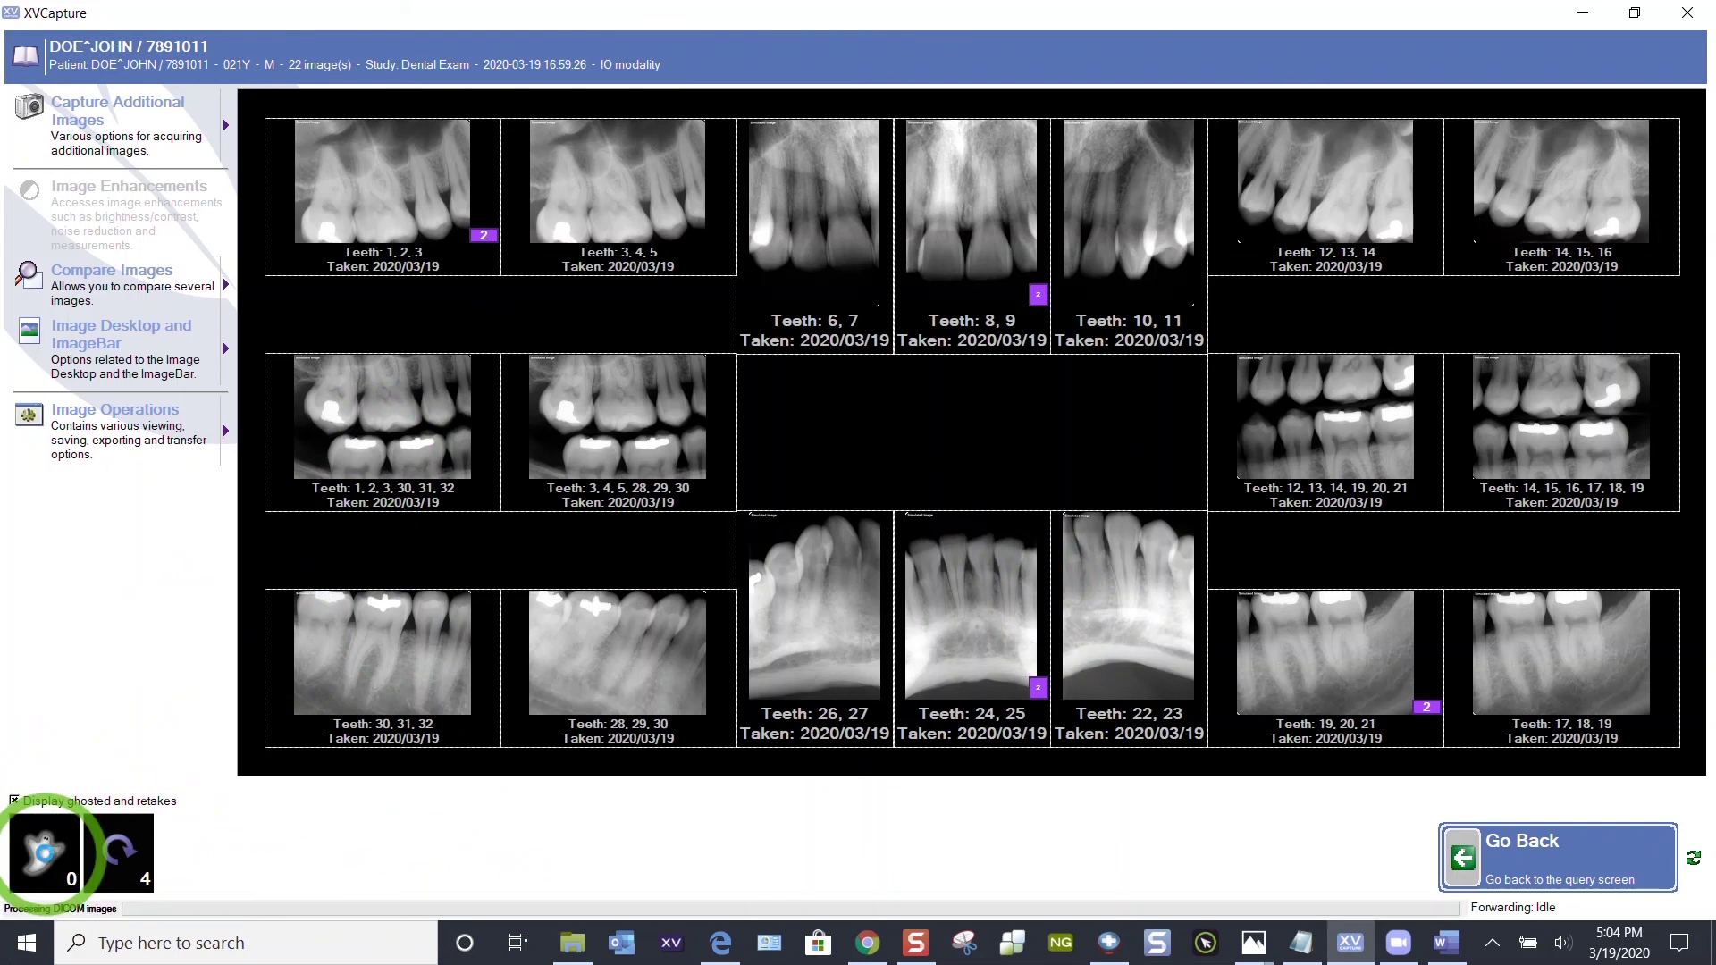
click(15, 801)
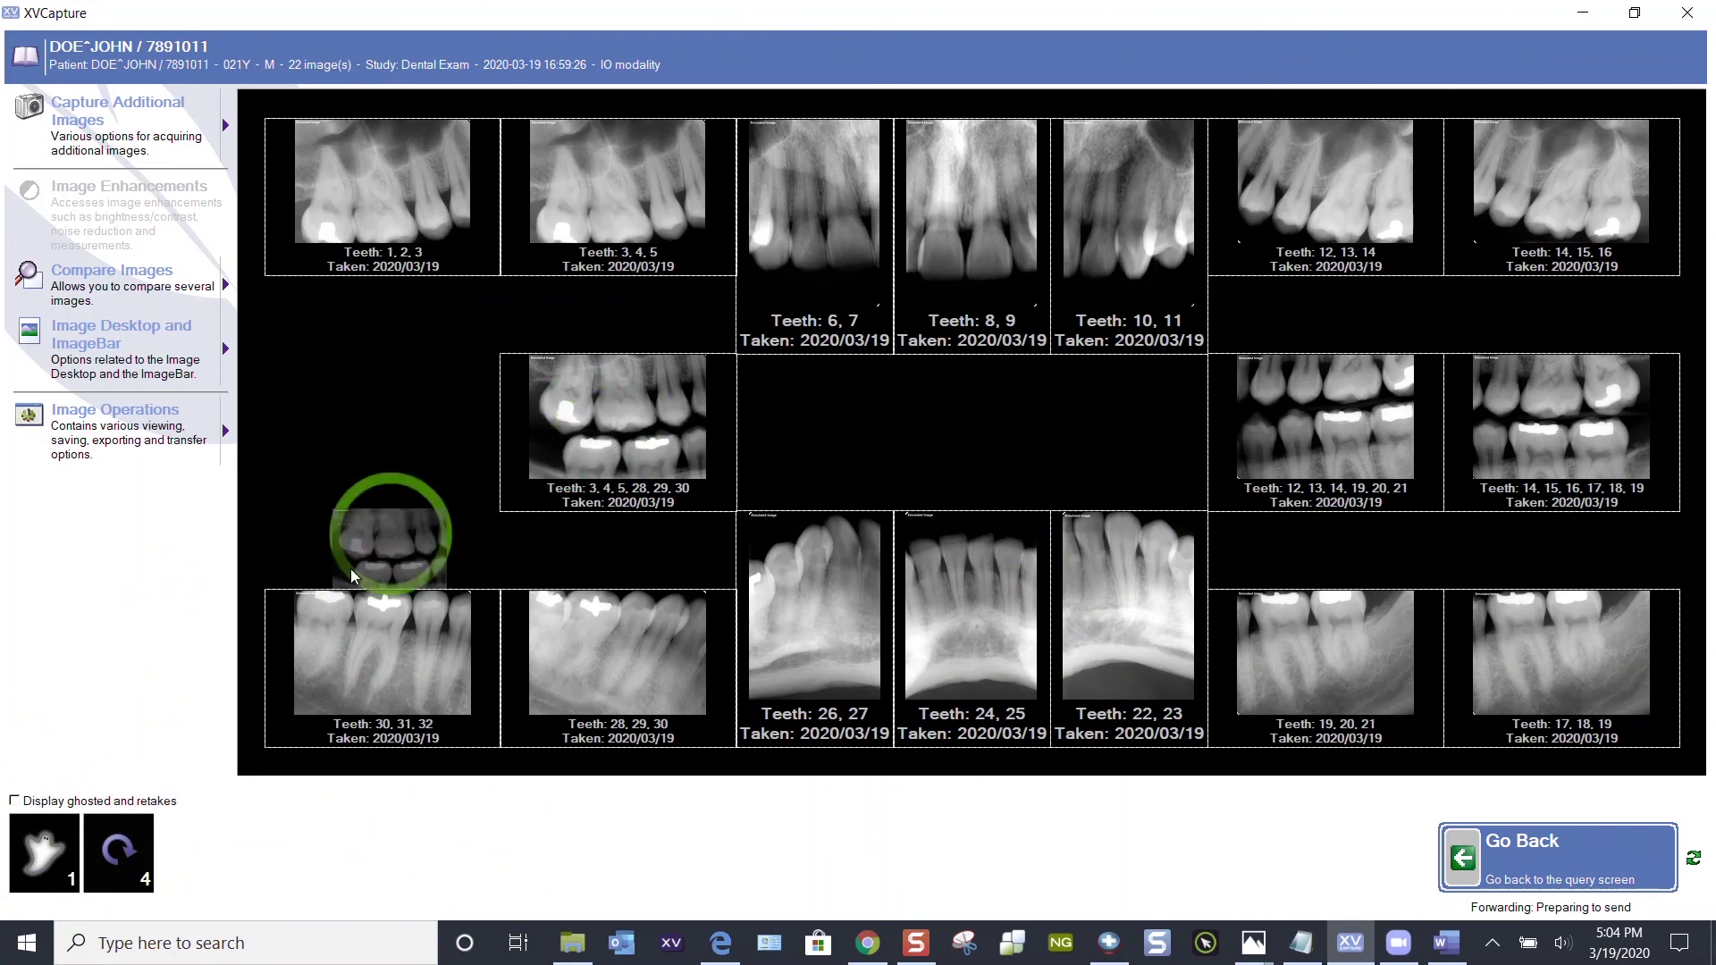
drag(64, 842, 48, 845)
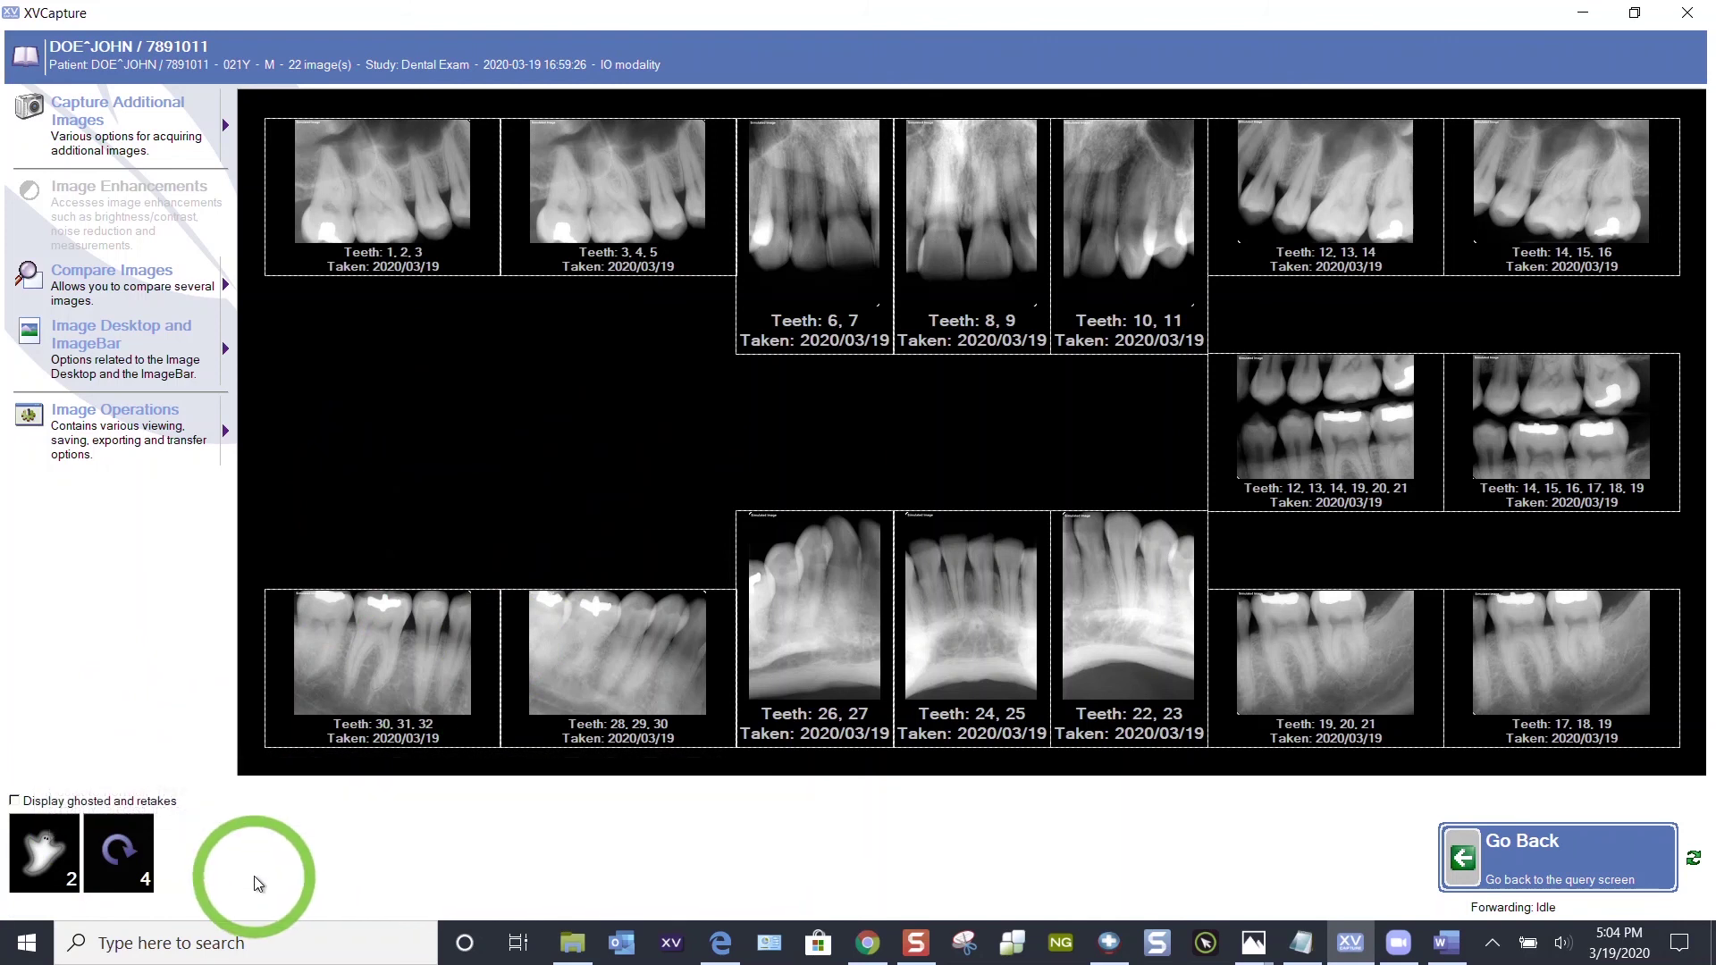
Display ghosted images and unghost the images of teeth 3, 4, 5, 28, 29, 30 and teeth 1, 2, 3, 30, 31, 32
click(15, 801)
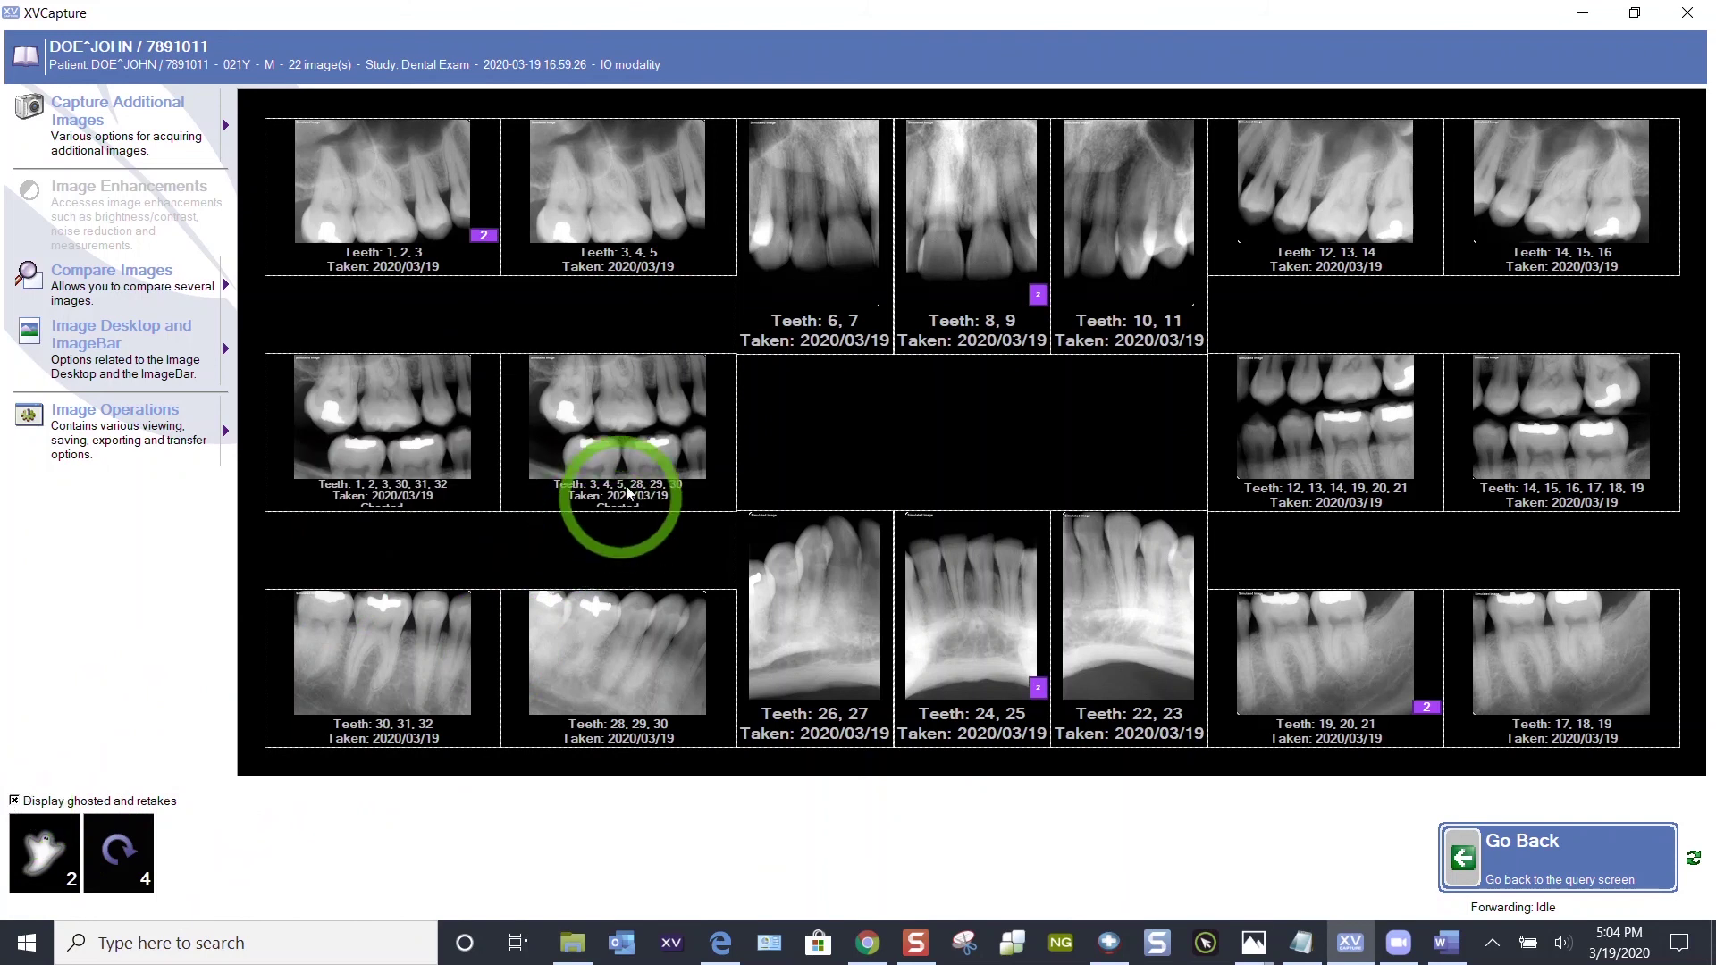
drag(651, 463, 45, 840)
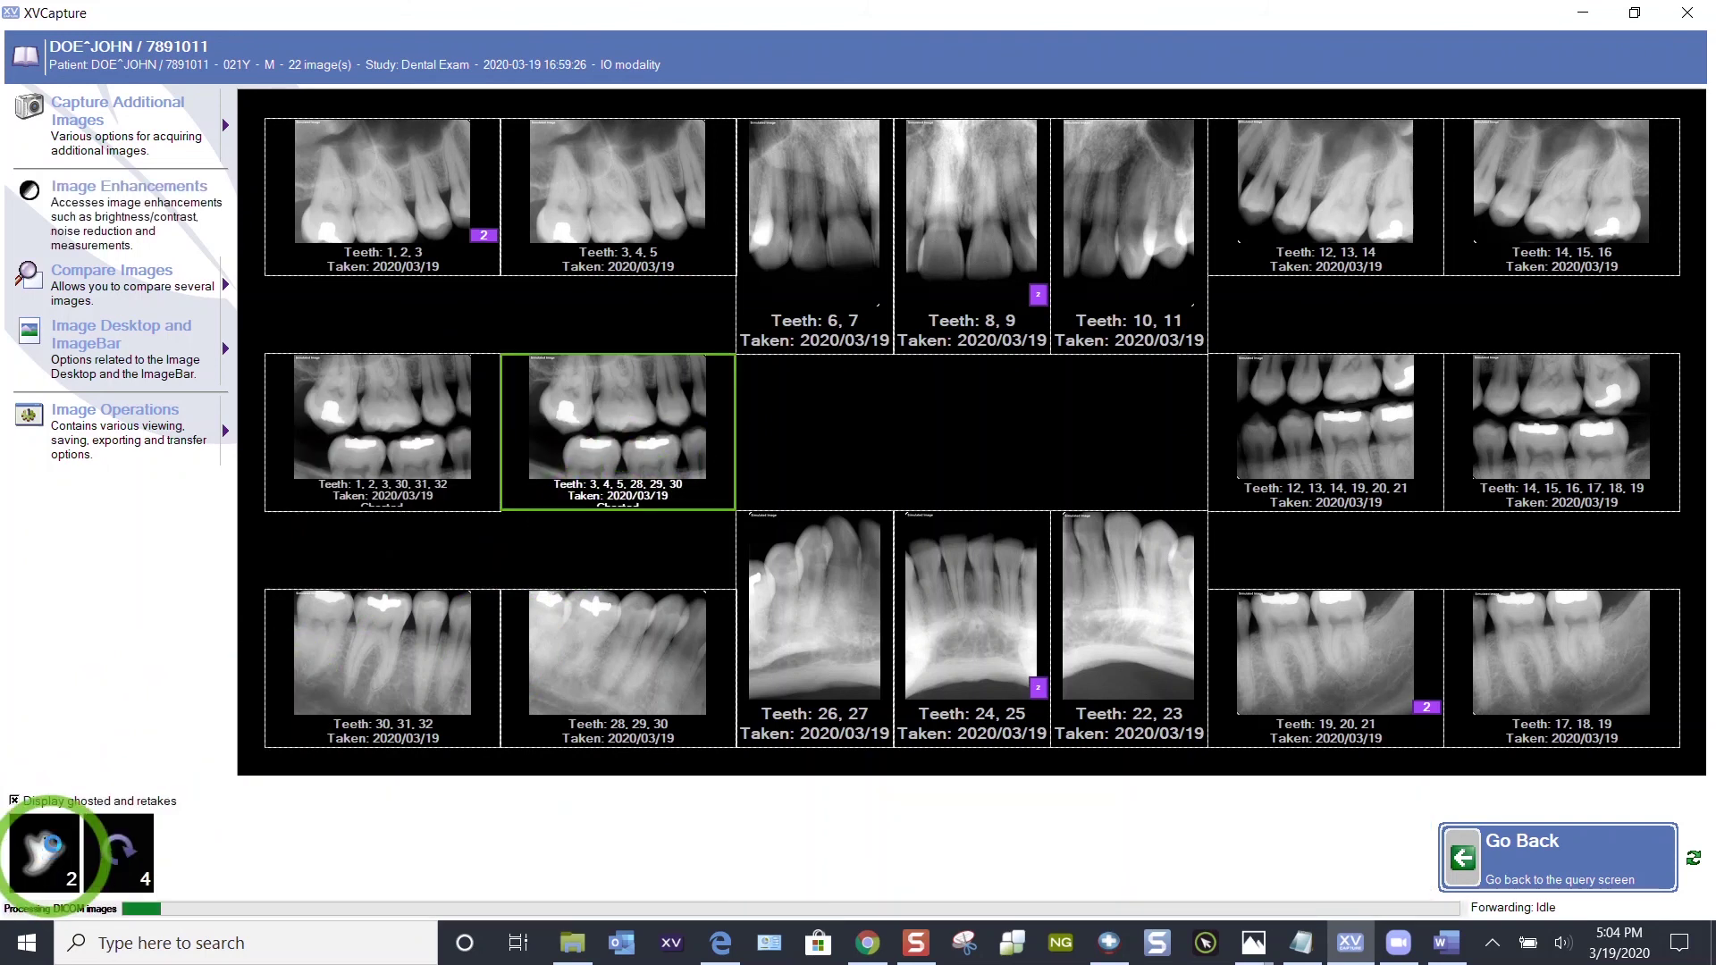
drag(422, 374, 37, 853)
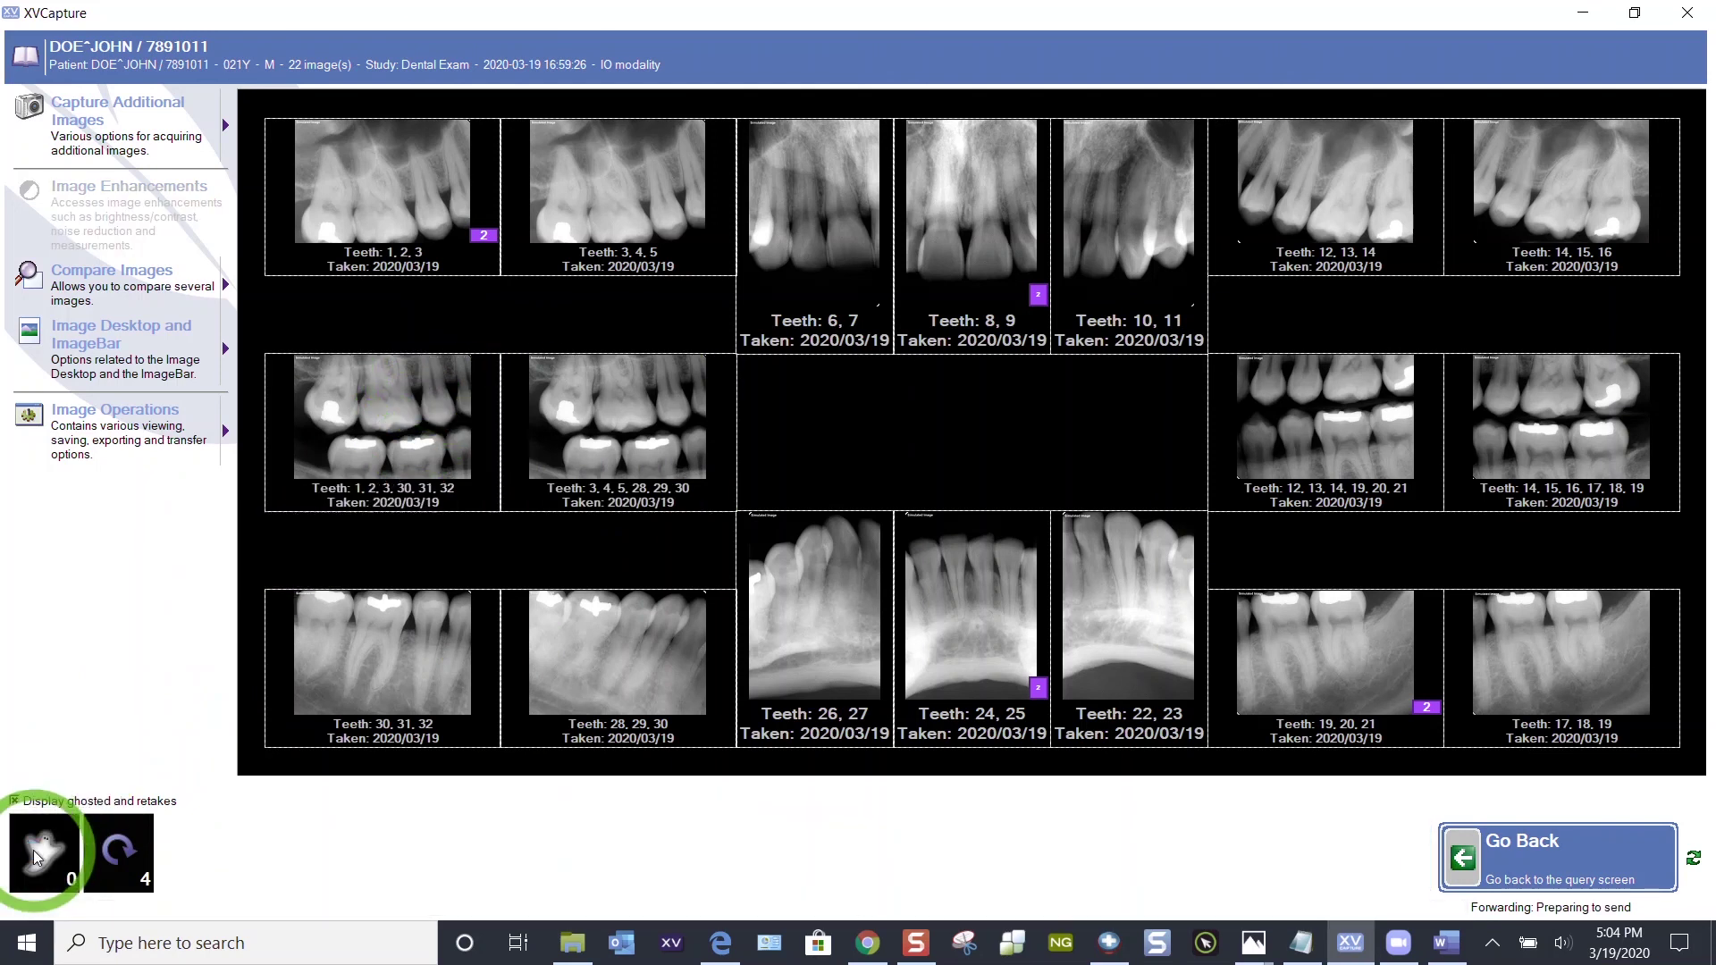